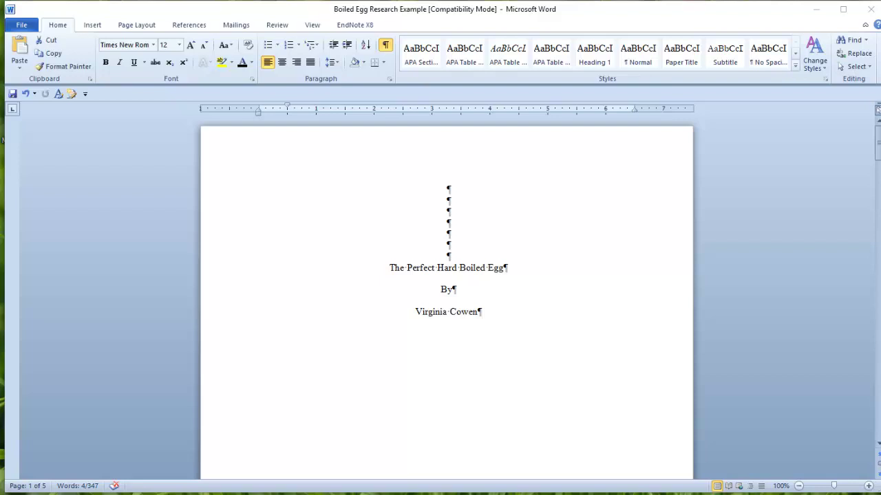
Turn off the ruler with Alt+W, R so only the title page shows
{"action": "key", "text": "alt+w"}
{"action": "key", "text": "r"}
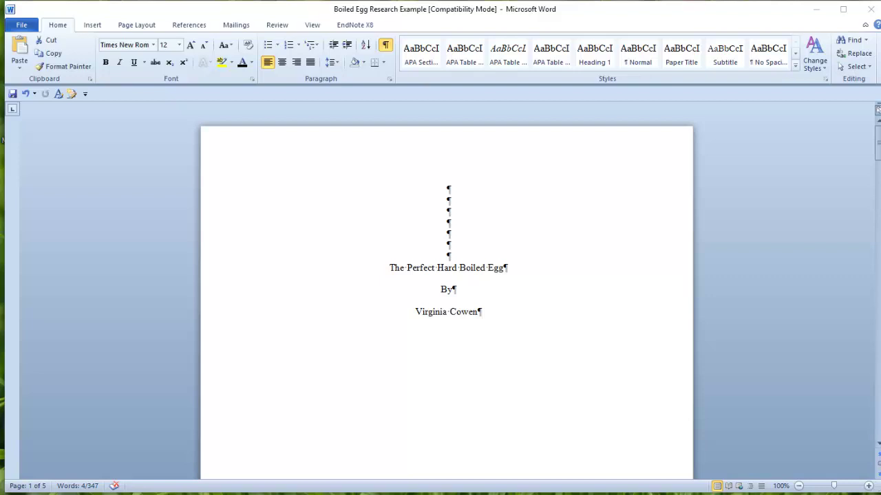
Scroll down past the title page and Abstract to the Introduction on page 2
{"action": "scroll", "coordinate": [634, 452], "scroll_direction": "down", "scroll_amount": 10}
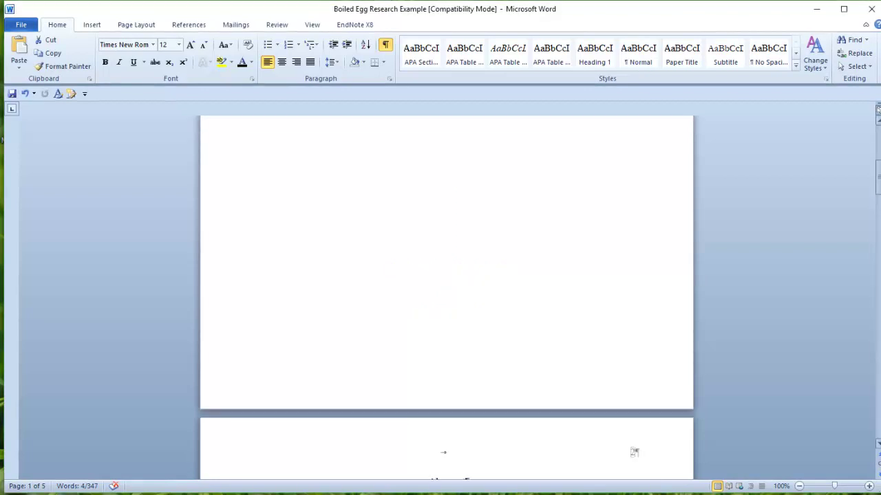
{"action": "scroll", "coordinate": [634, 452], "scroll_direction": "down", "scroll_amount": 10}
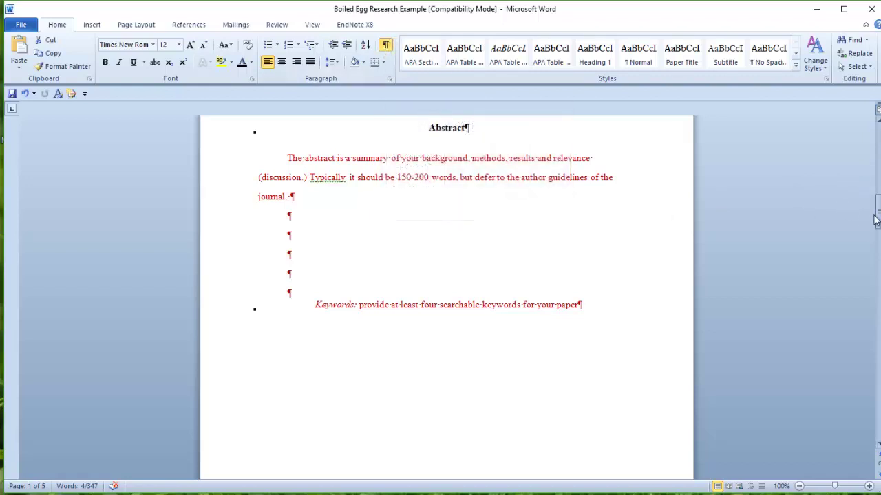
{"action": "left_click_drag", "start_coordinate": [878, 215], "coordinate": [877, 276]}
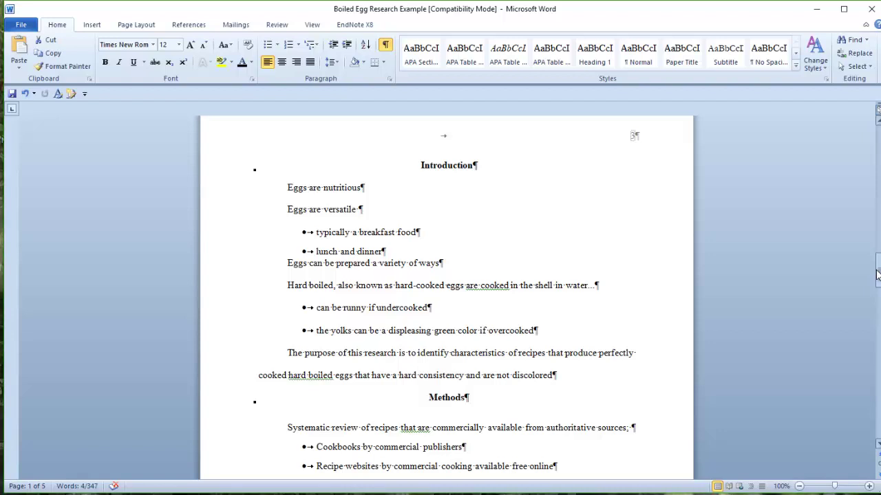
Replace the semicolon ending the Methods 'systematic review' sentence with a period
{"action": "left_click", "coordinate": [878, 445]}
{"action": "scroll", "coordinate": [877, 445], "scroll_direction": "down", "scroll_amount": 6}
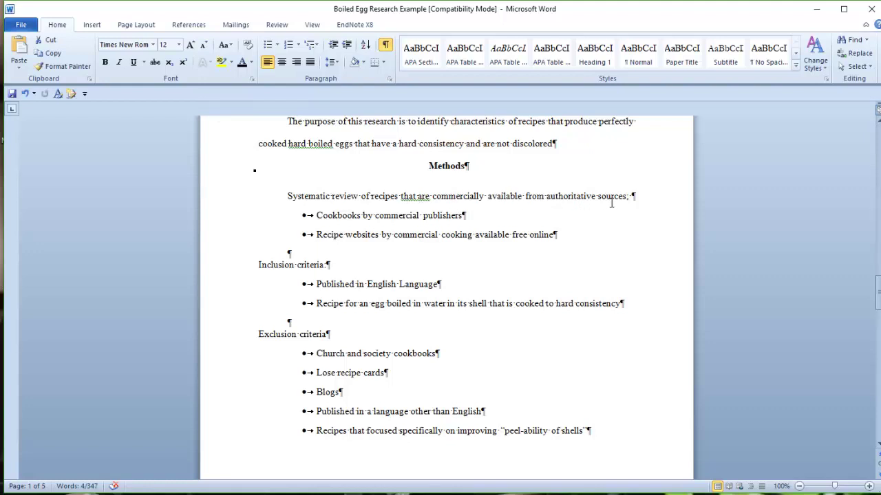
{"action": "left_click", "coordinate": [642, 197]}
{"action": "key", "text": "BackSpace"}
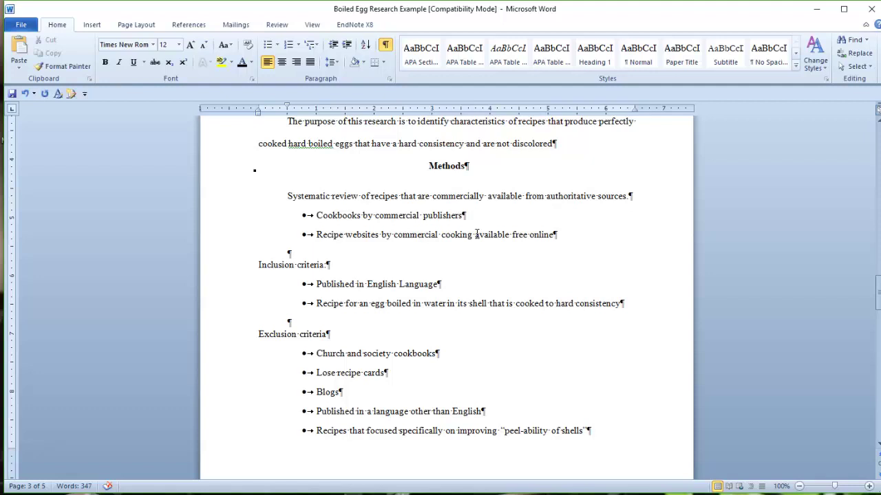
Rewrite the 'Recipe websites' bullet: move 'commercial cooking' forward, drop 'Recipe', capitalise 'Commercial'
{"action": "left_click", "coordinate": [331, 241]}
{"action": "left_click_drag", "start_coordinate": [395, 236], "coordinate": [347, 240]}
{"action": "double_click", "coordinate": [333, 236]}
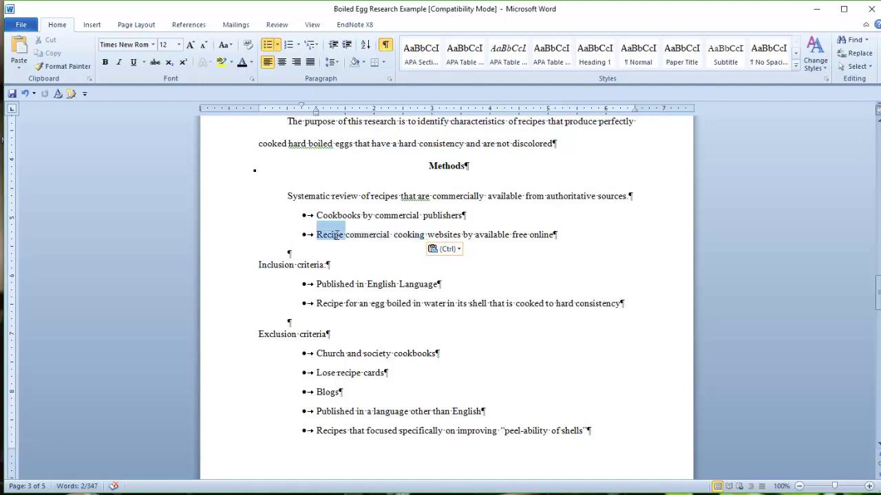
{"action": "key", "text": "Delete"}
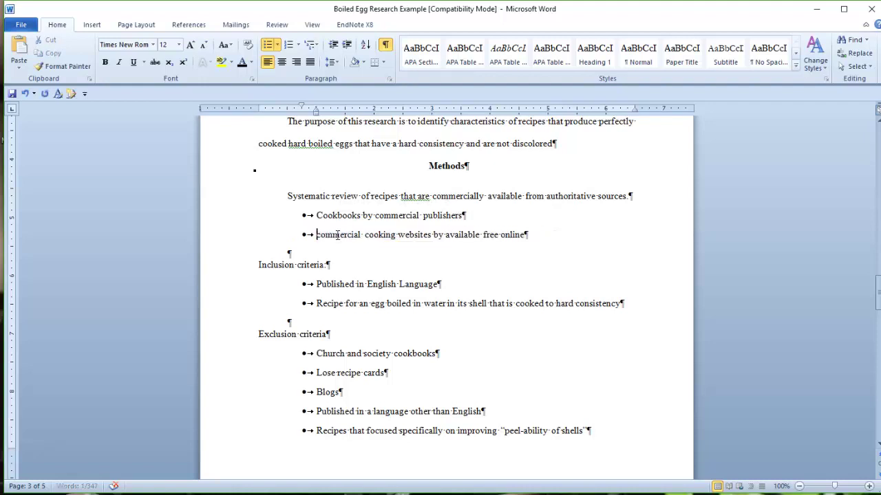
{"action": "key", "text": "Delete"}
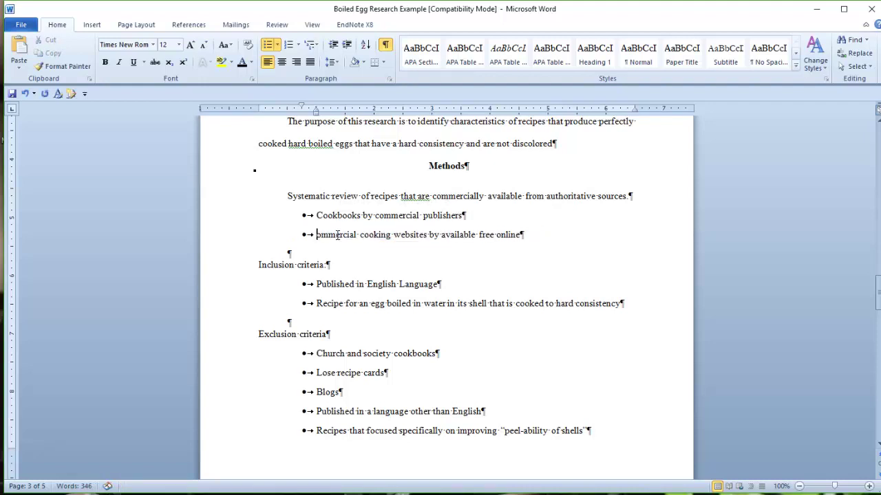
{"action": "type", "text": "C"}
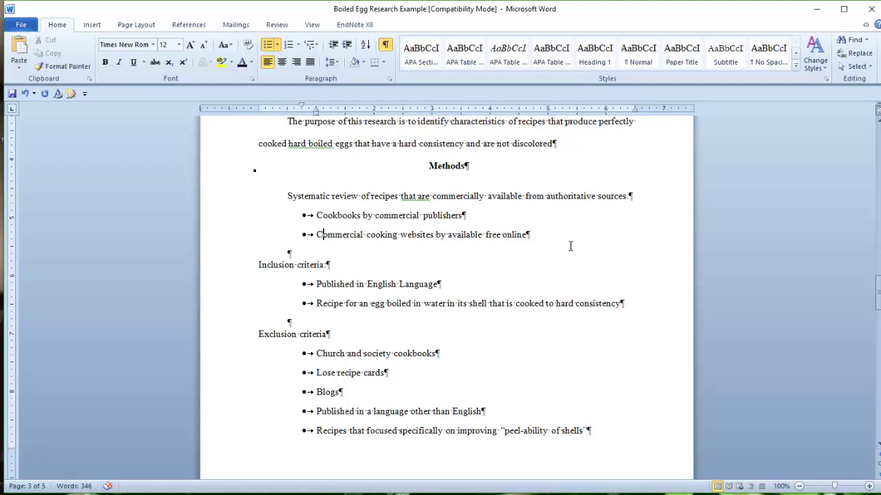
Scroll down through the Methods search-procedure paragraphs toward the Results section
{"action": "scroll", "coordinate": [474, 283], "scroll_direction": "down", "scroll_amount": 1}
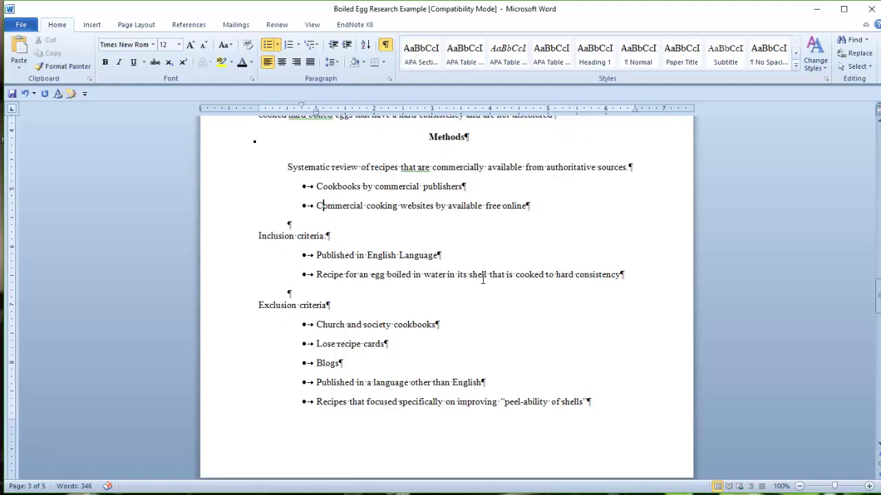
{"action": "scroll", "coordinate": [481, 291], "scroll_direction": "down", "scroll_amount": 2}
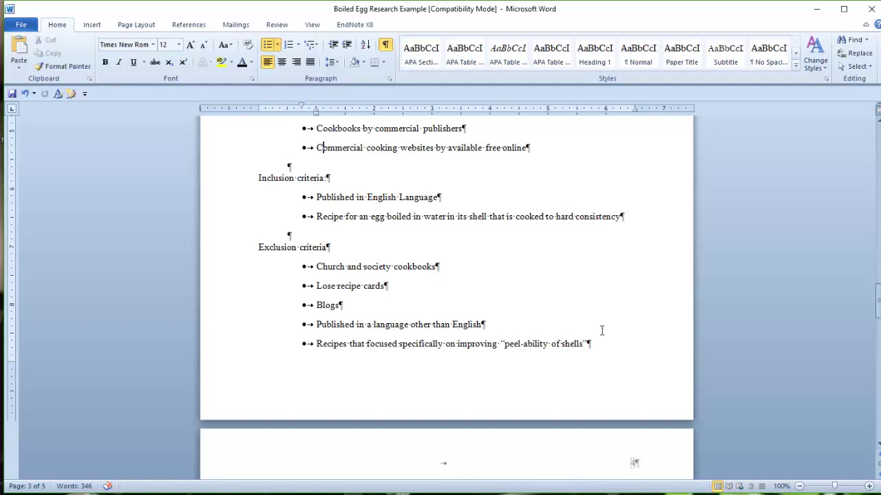
{"action": "scroll", "coordinate": [601, 331], "scroll_direction": "down", "scroll_amount": 1}
{"action": "scroll", "coordinate": [601, 331], "scroll_direction": "down", "scroll_amount": 1}
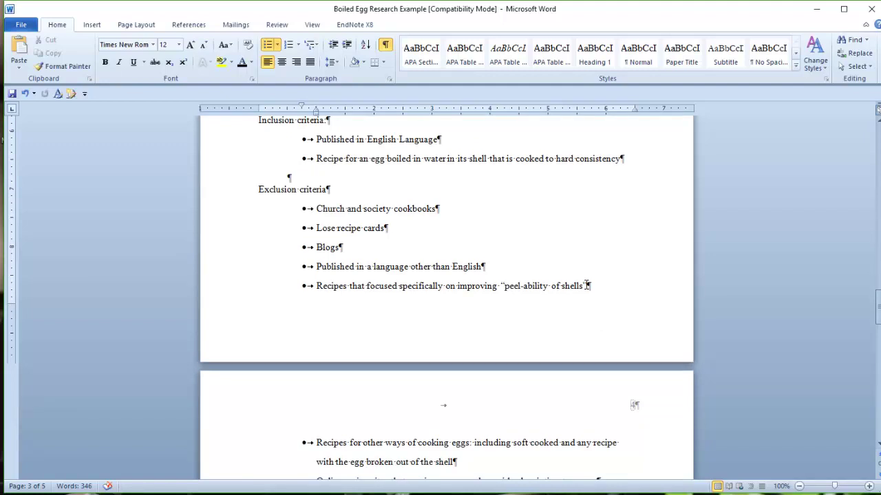
{"action": "scroll", "coordinate": [586, 285], "scroll_direction": "down", "scroll_amount": 2}
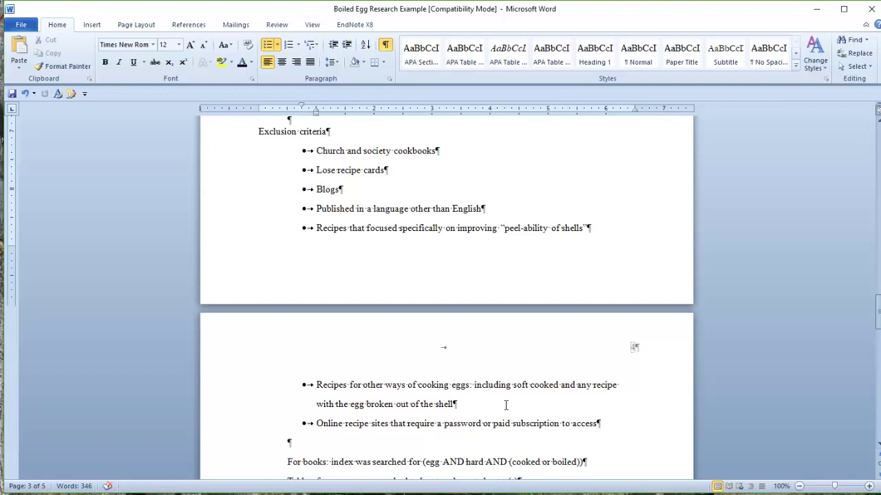
{"action": "scroll", "coordinate": [505, 405], "scroll_direction": "down", "scroll_amount": 4}
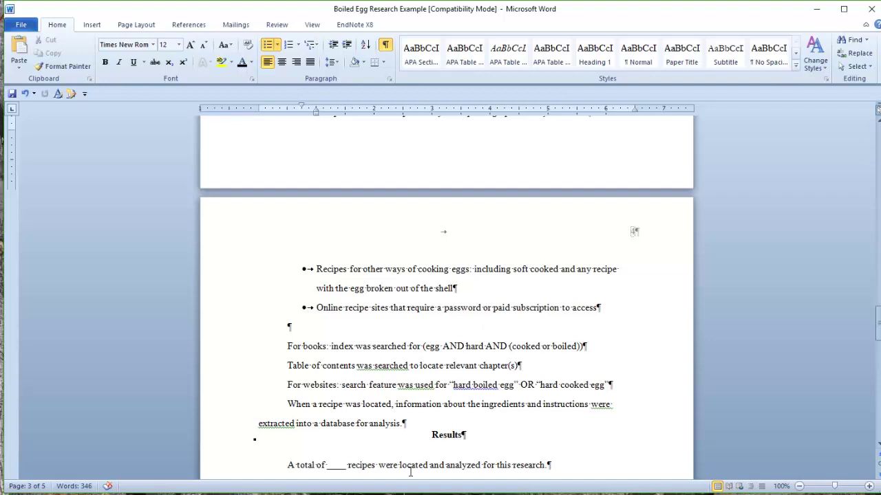
Switch to the Egg recipe notes workbook and check the Amount of Water column, including the 2/3 saucepan entry
{"action": "key", "text": "alt+Tab"}
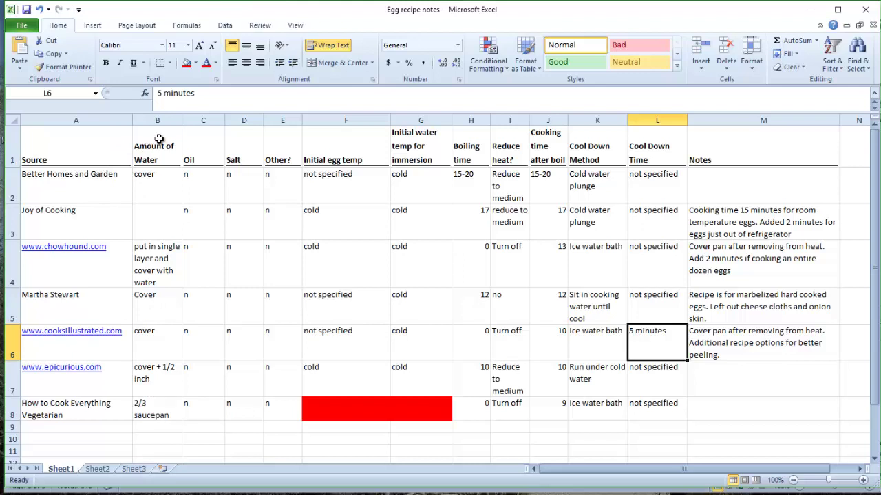
{"action": "left_click", "coordinate": [157, 138]}
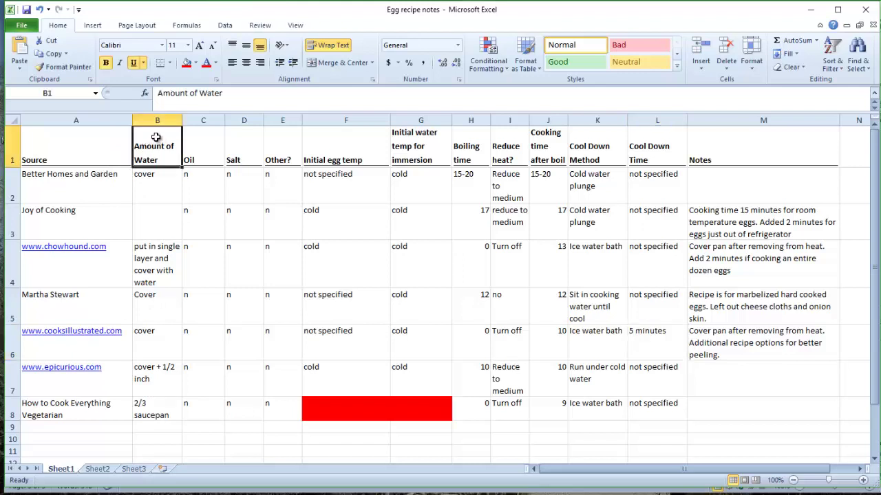
{"action": "left_click", "coordinate": [159, 409]}
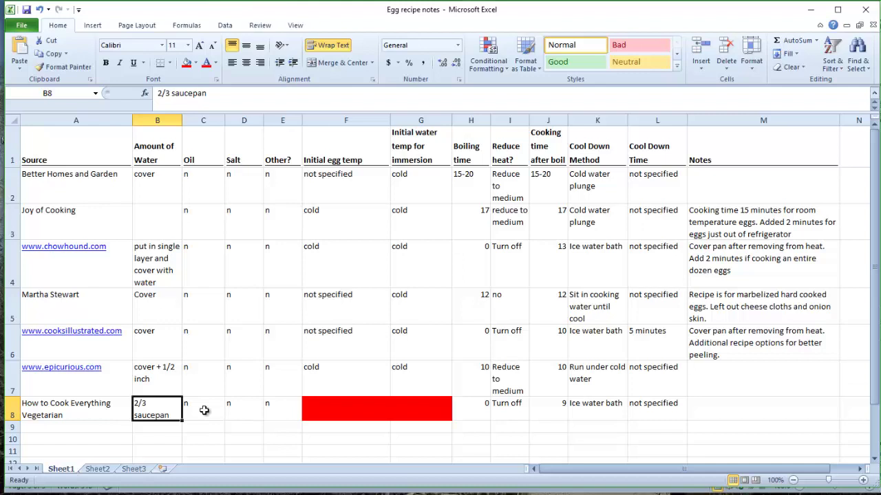
{"action": "left_click", "coordinate": [195, 140]}
{"action": "left_click", "coordinate": [228, 139]}
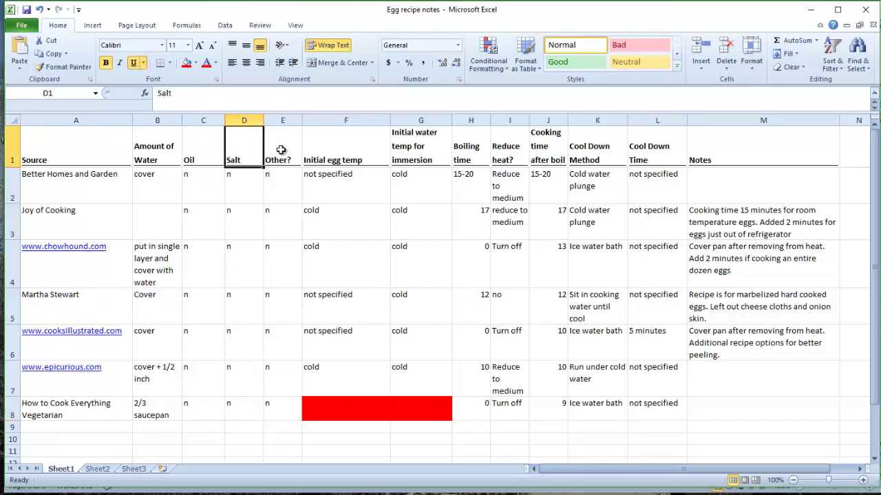
{"action": "left_click", "coordinate": [280, 150]}
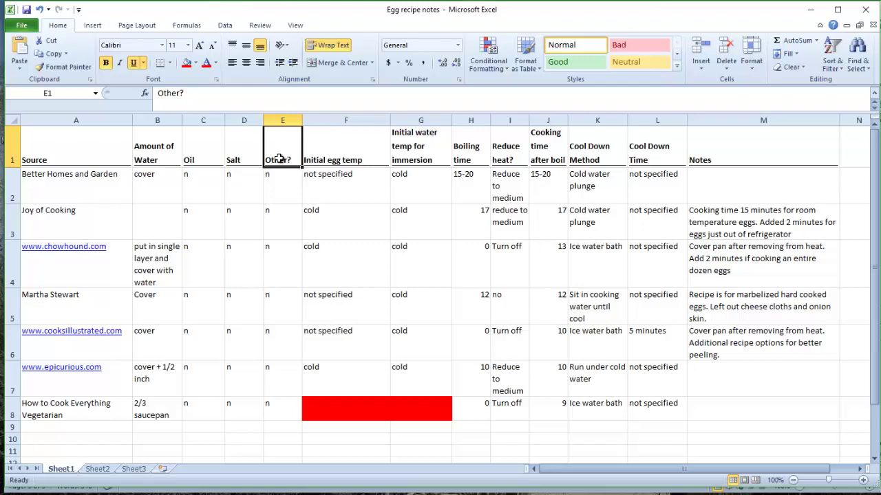
{"action": "left_click", "coordinate": [362, 190]}
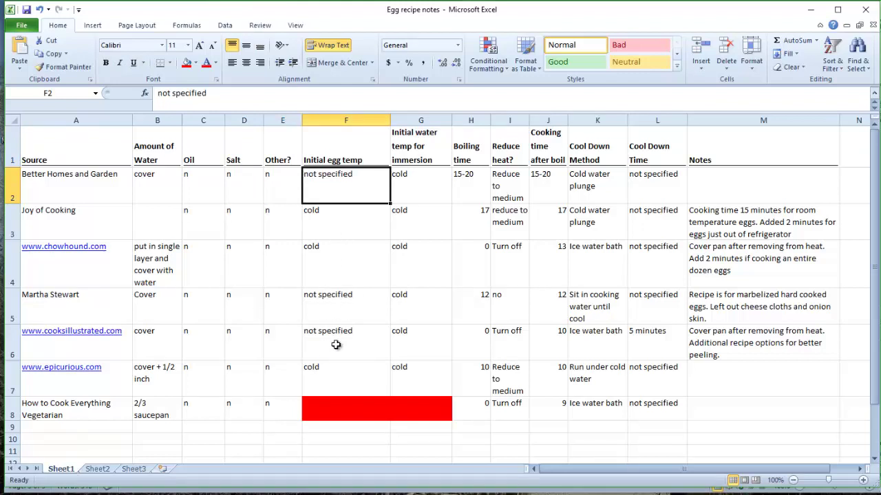
{"action": "left_click", "coordinate": [334, 221]}
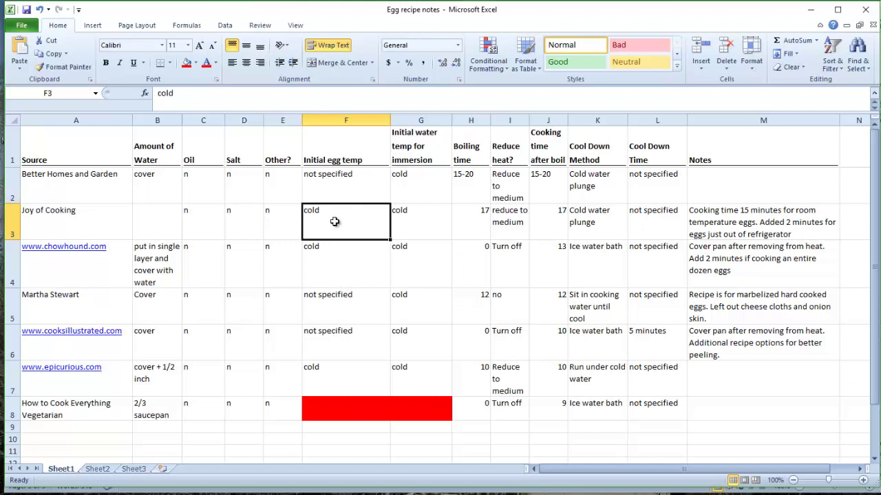
Fill the Joy of Cooking Notes cell M3 with Yellow
{"action": "left_click", "coordinate": [784, 220]}
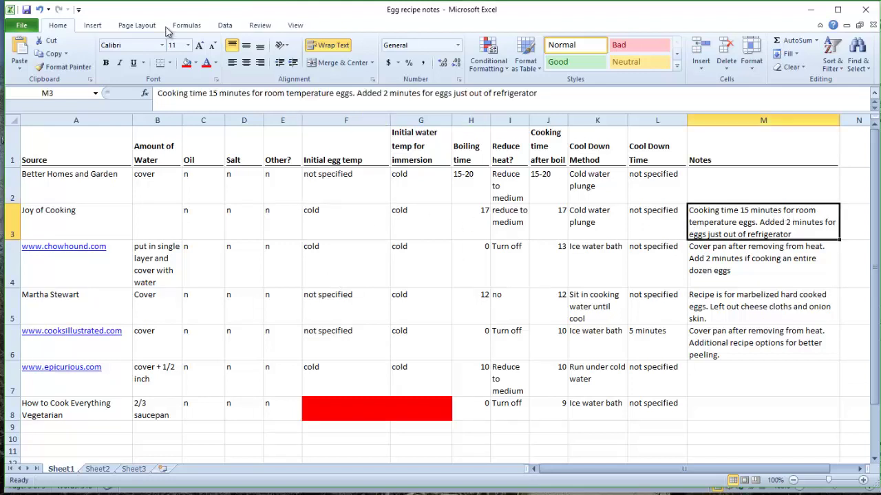
{"action": "left_click", "coordinate": [196, 64]}
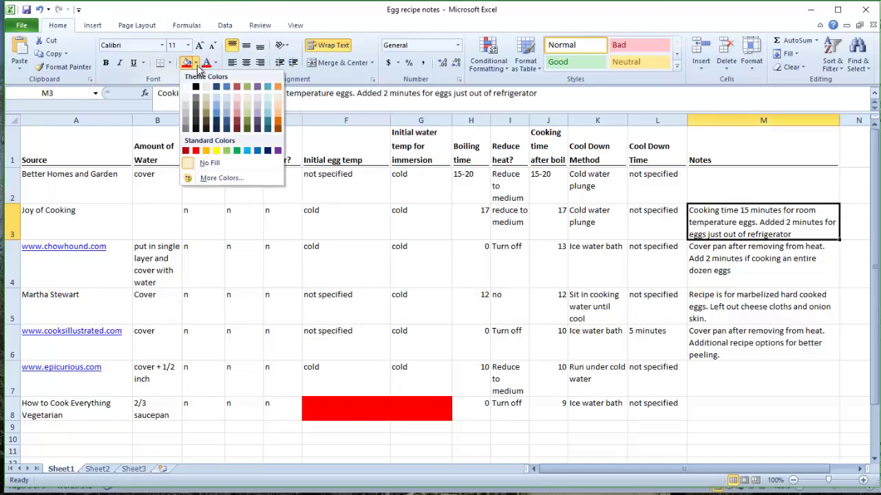
{"action": "left_click", "coordinate": [216, 150]}
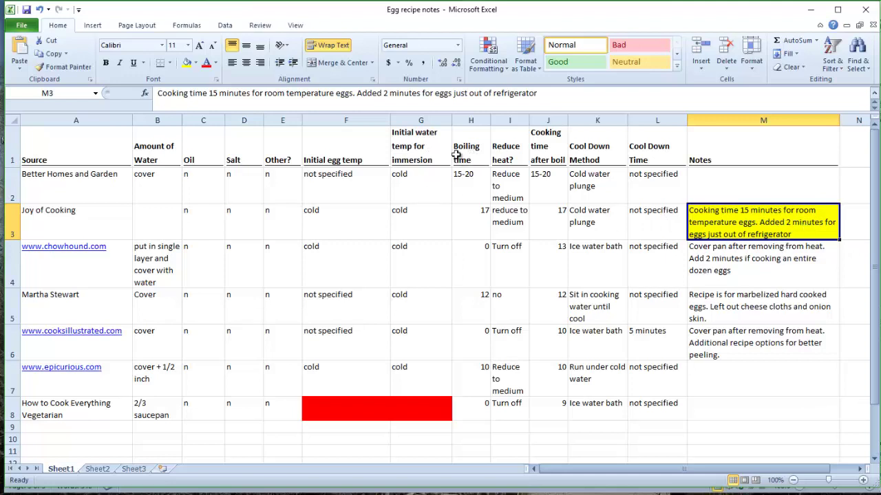
{"action": "left_click", "coordinate": [418, 148]}
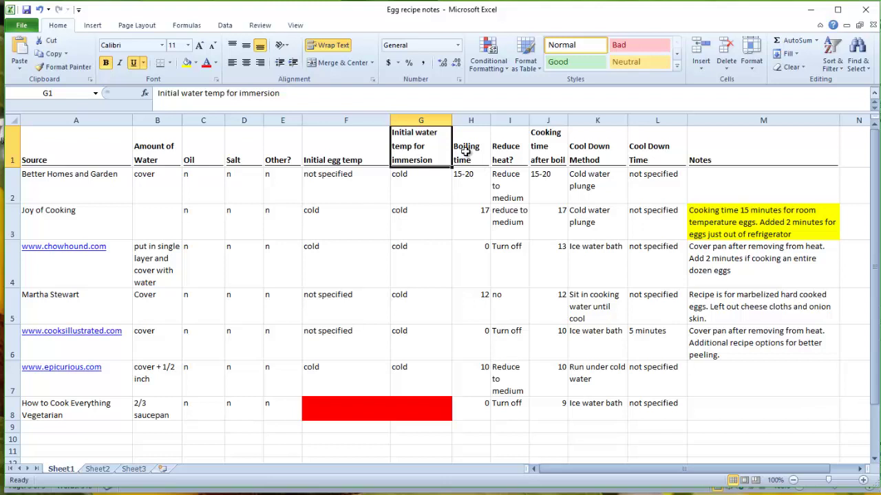
{"action": "left_click", "coordinate": [465, 152]}
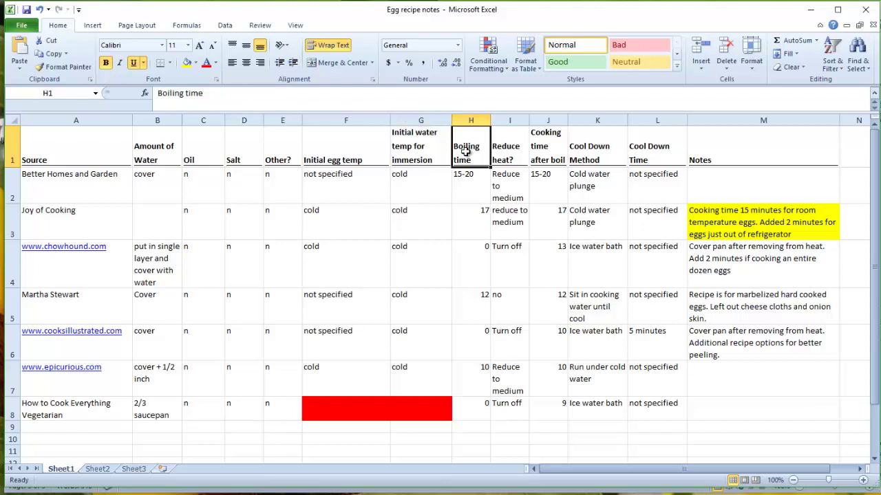
{"action": "left_click", "coordinate": [466, 185]}
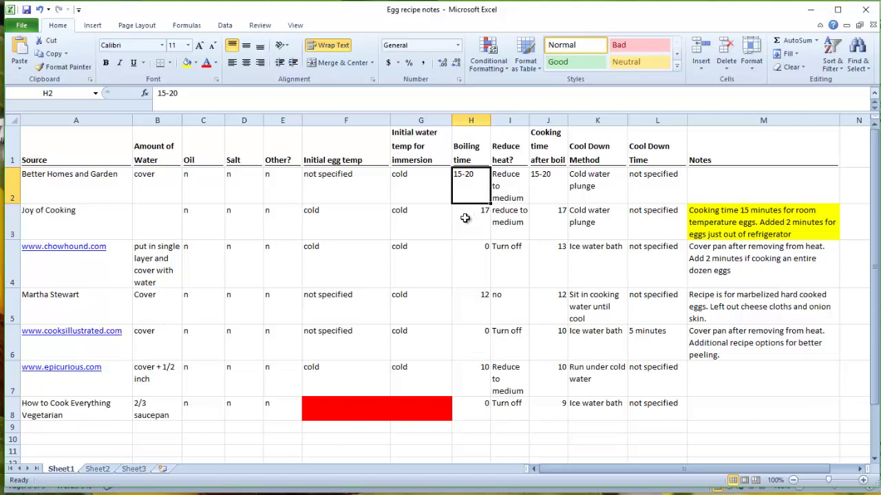
{"action": "left_click", "coordinate": [468, 225]}
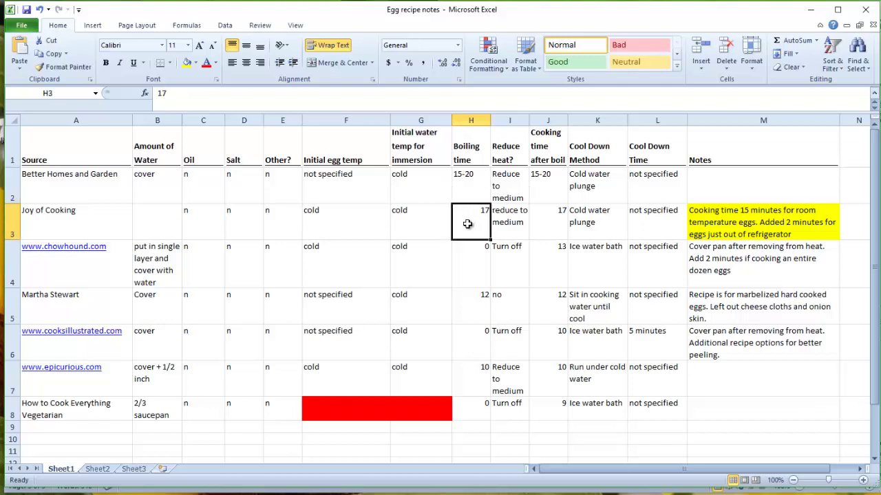
{"action": "left_click", "coordinate": [486, 187]}
{"action": "left_click_drag", "start_coordinate": [486, 187], "coordinate": [513, 233]}
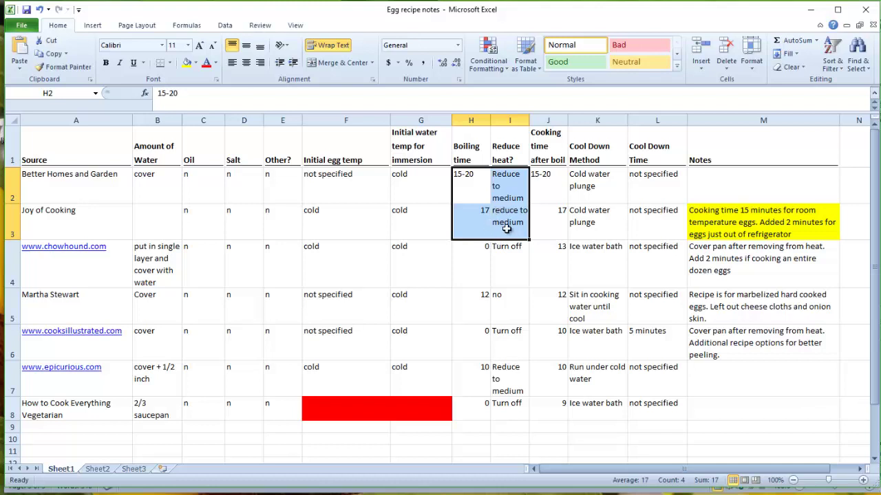
{"action": "left_click", "coordinate": [479, 256]}
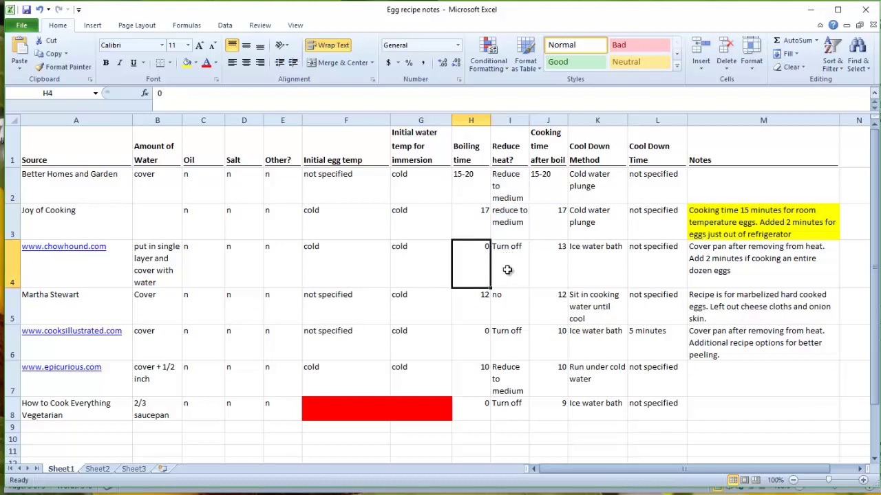
{"action": "left_click", "coordinate": [425, 271]}
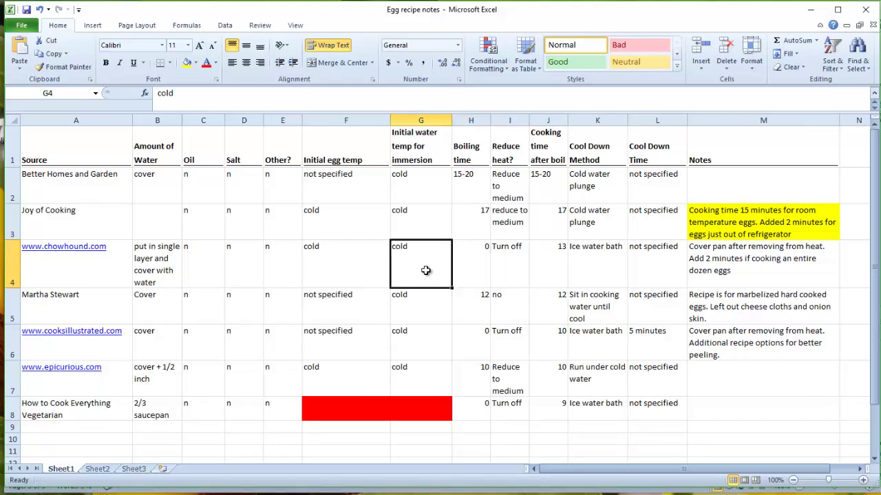
{"action": "left_click", "coordinate": [507, 262]}
{"action": "left_click", "coordinate": [540, 257]}
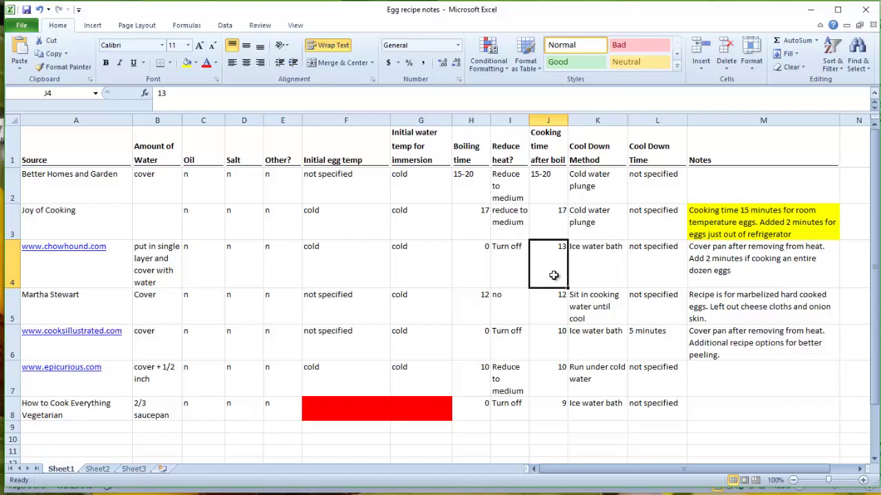
{"action": "left_click", "coordinate": [474, 301]}
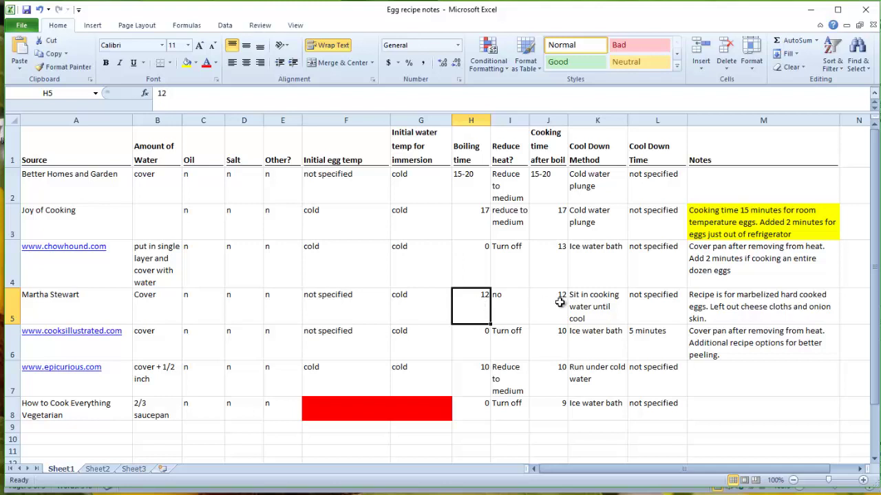
{"action": "left_click", "coordinate": [475, 336]}
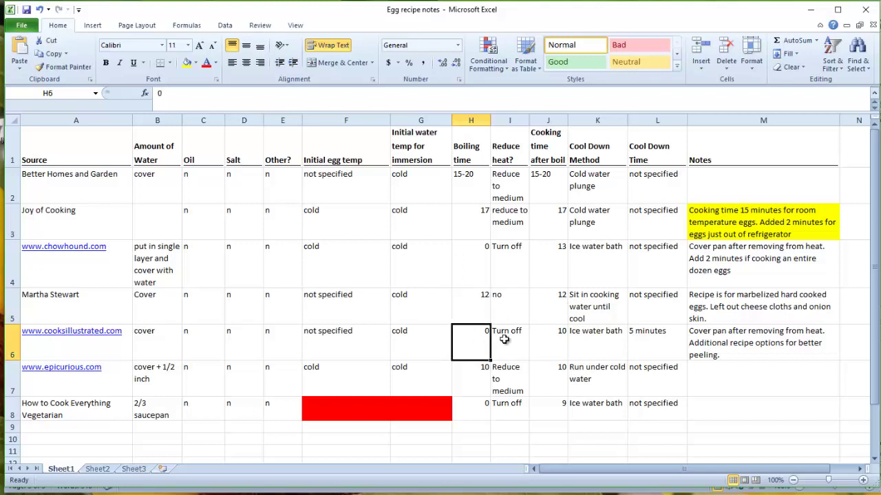
{"action": "left_click", "coordinate": [506, 339]}
{"action": "left_click", "coordinate": [551, 340]}
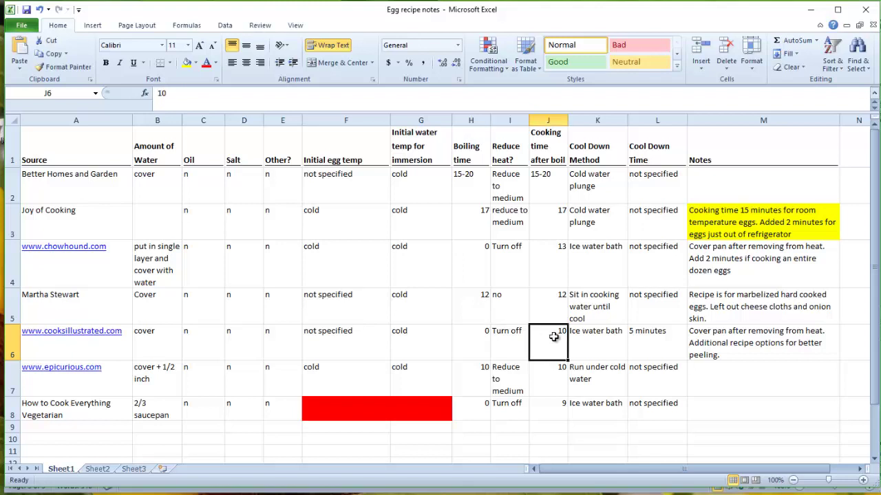
{"action": "left_click", "coordinate": [471, 372]}
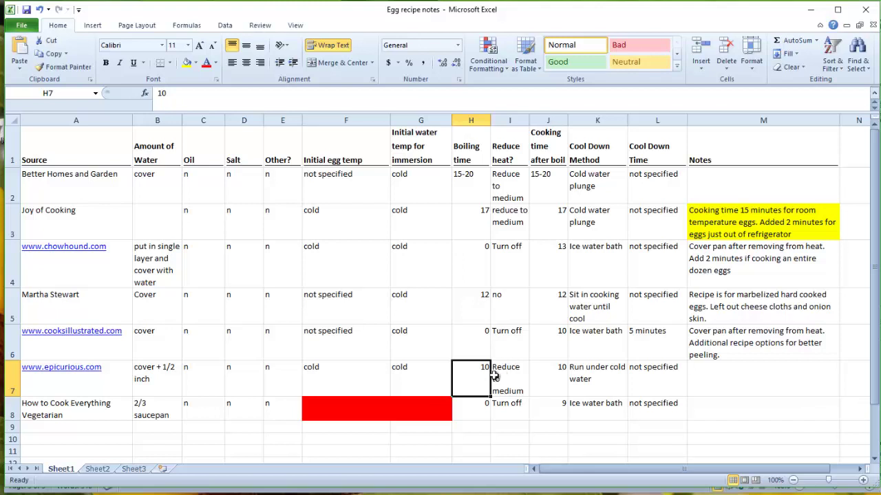
{"action": "left_click", "coordinate": [468, 409]}
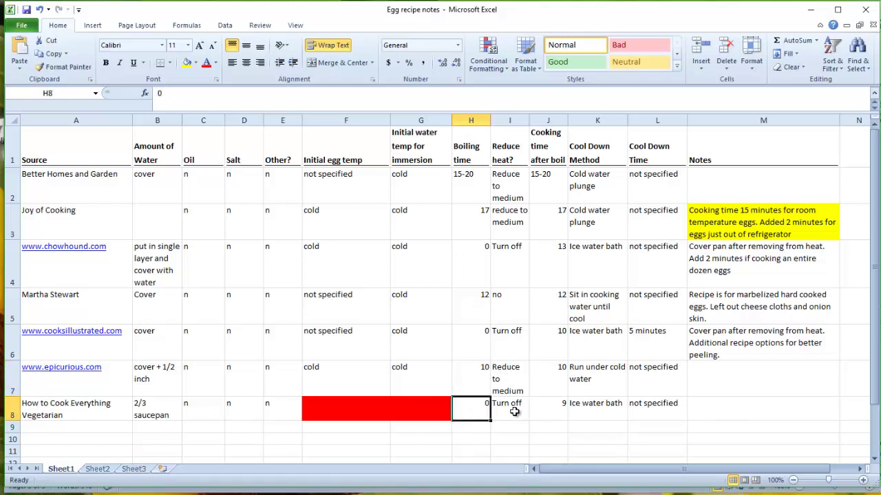
{"action": "left_click", "coordinate": [550, 402]}
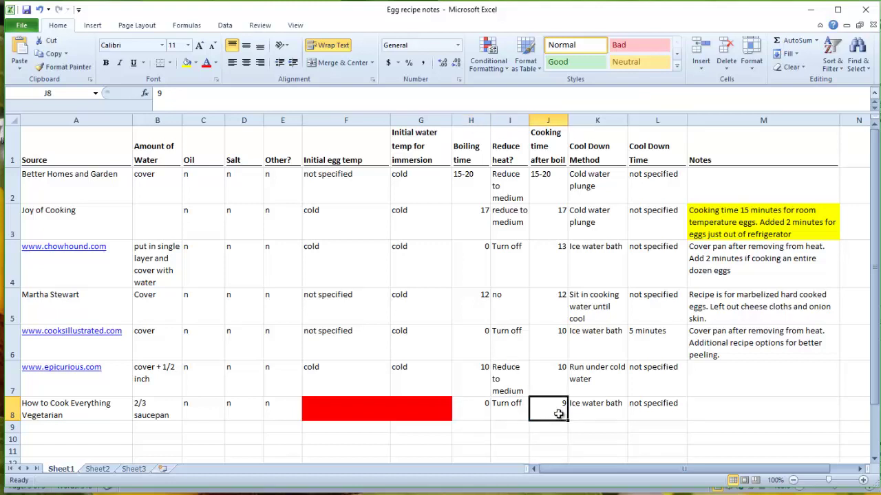
Review the boiling, heat and cooking time columns, then select H2:J3 for the first two recipes
{"action": "left_click_drag", "start_coordinate": [560, 408], "coordinate": [475, 178]}
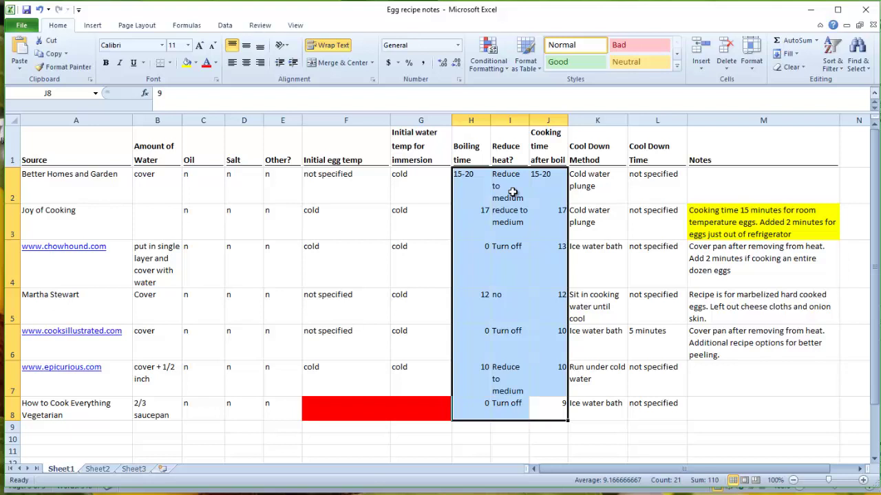
{"action": "left_click", "coordinate": [509, 350]}
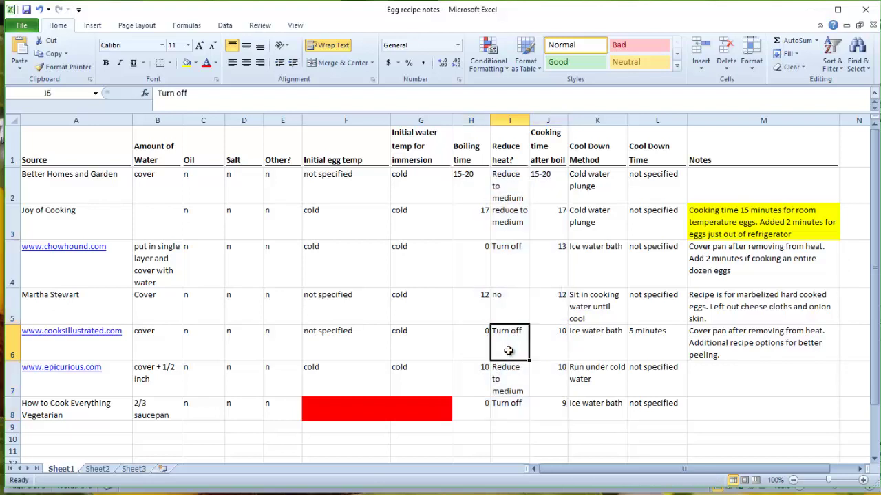
{"action": "left_click", "coordinate": [551, 339]}
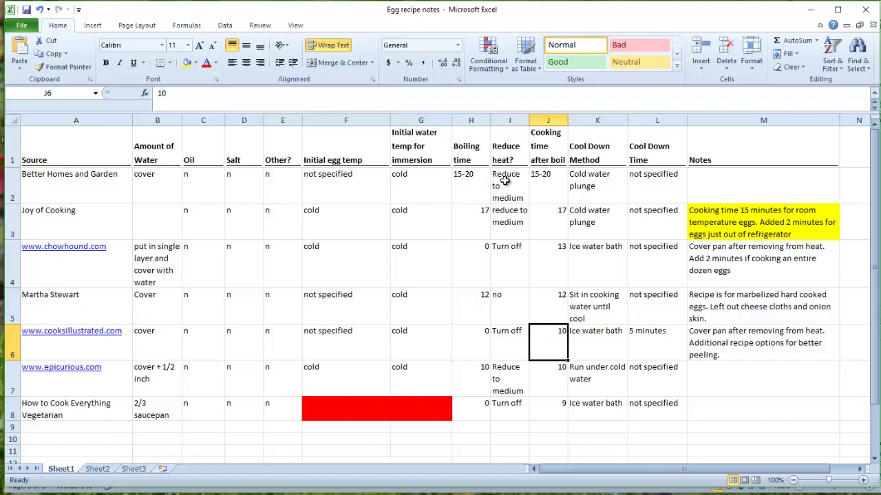
{"action": "left_click_drag", "start_coordinate": [474, 189], "coordinate": [542, 227]}
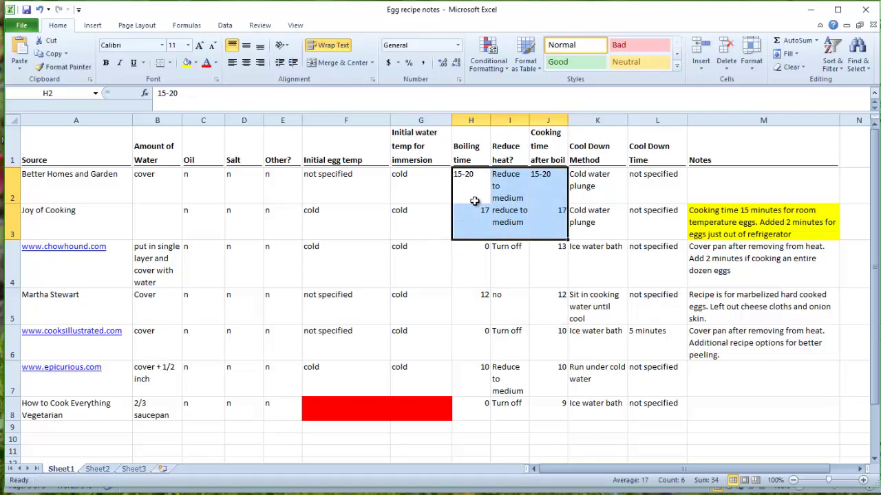
Copy H2:J3, return to Word and select the three cooking-time lines under Results
{"action": "key", "text": "ctrl+c"}
{"action": "key", "text": "alt+Tab"}
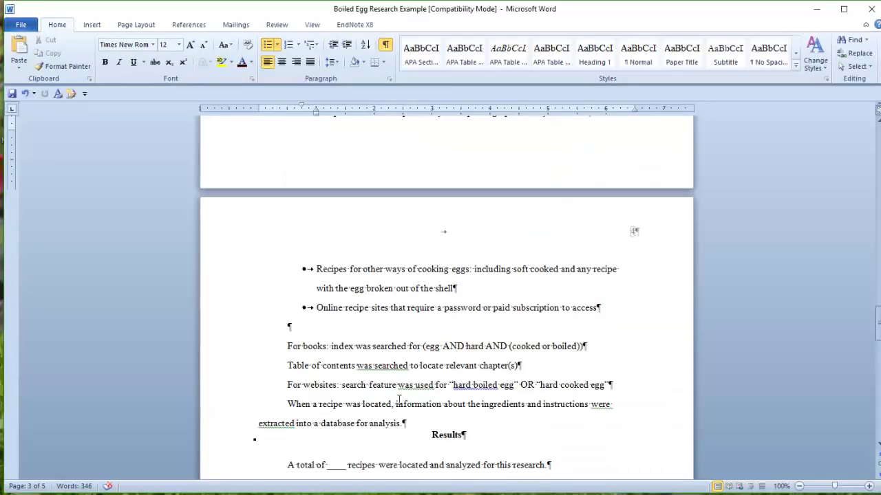
{"action": "scroll", "coordinate": [447, 288], "scroll_direction": "down", "scroll_amount": 5}
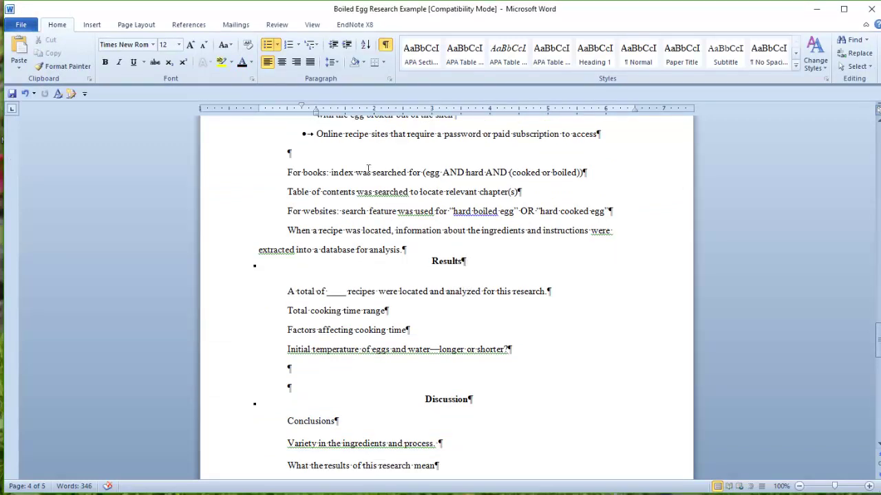
{"action": "scroll", "coordinate": [453, 273], "scroll_direction": "down", "scroll_amount": 2}
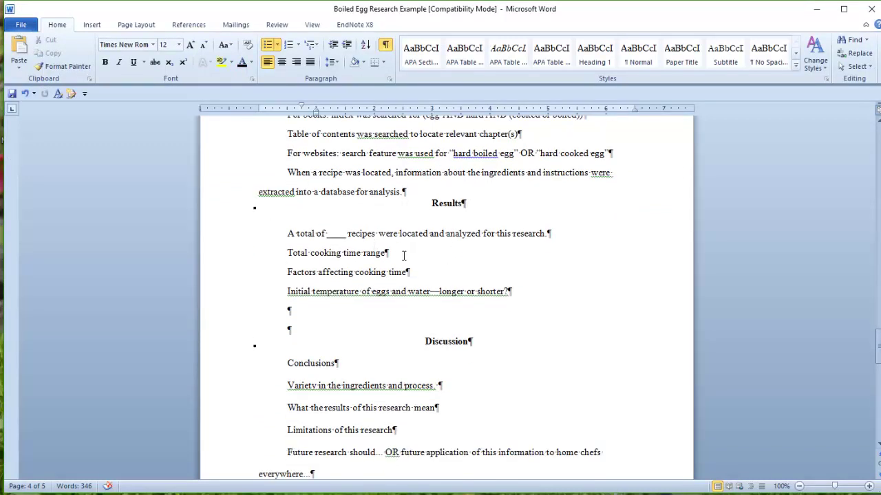
{"action": "left_click", "coordinate": [404, 255]}
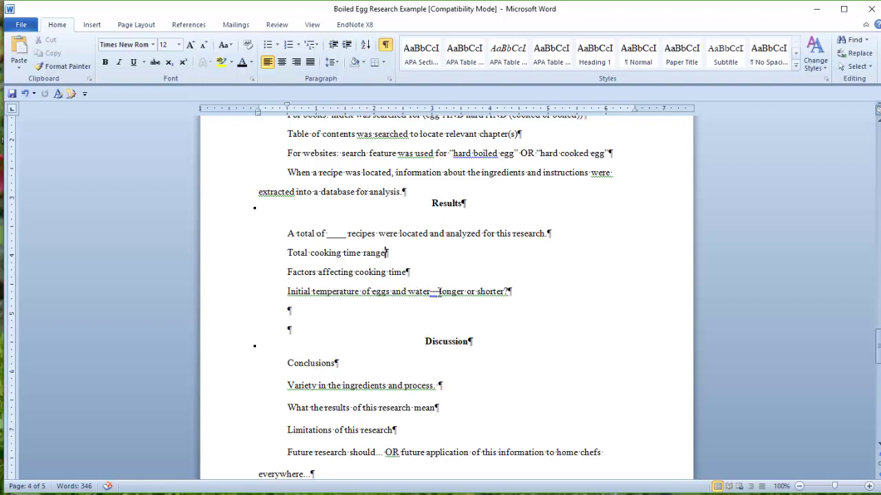
{"action": "left_click", "coordinate": [518, 291]}
{"action": "left_click_drag", "start_coordinate": [286, 252], "coordinate": [520, 288]}
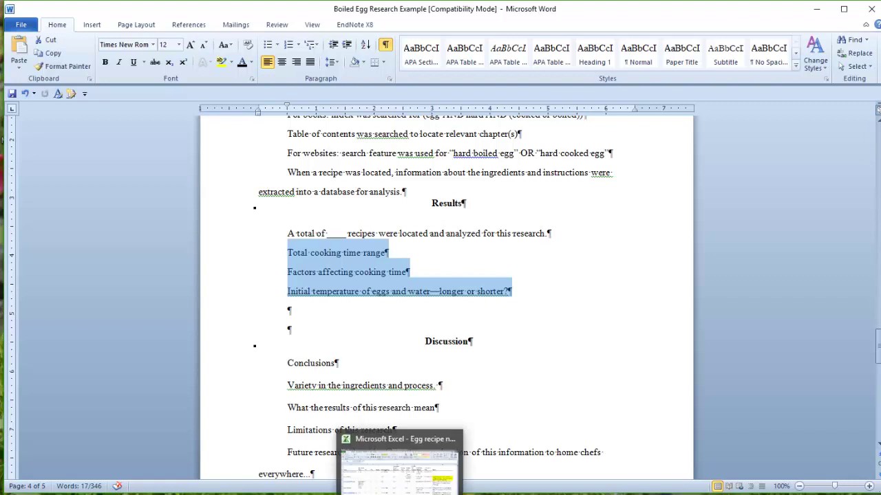
Back in Excel, select rows 1–8 of the recipe table, then the red F8:G8 block
{"action": "left_click", "coordinate": [395, 468]}
{"action": "left_click", "coordinate": [483, 187]}
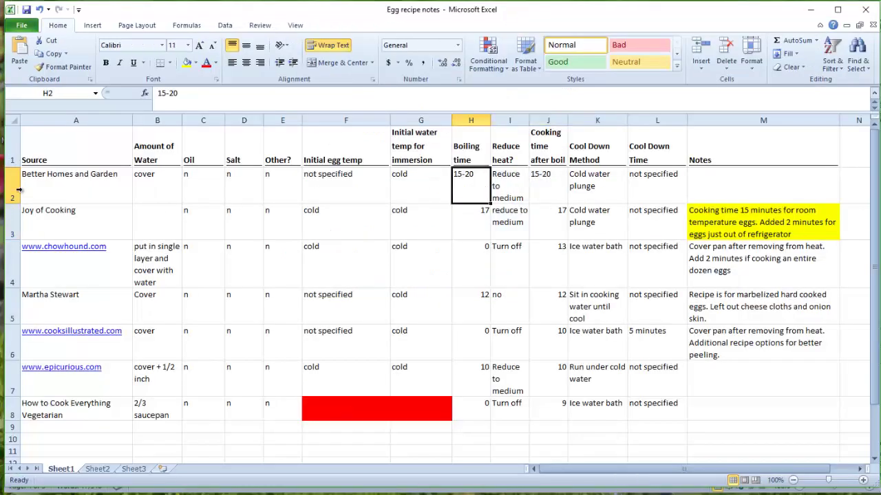
{"action": "left_click_drag", "start_coordinate": [12, 157], "coordinate": [27, 399]}
{"action": "left_click", "coordinate": [506, 375]}
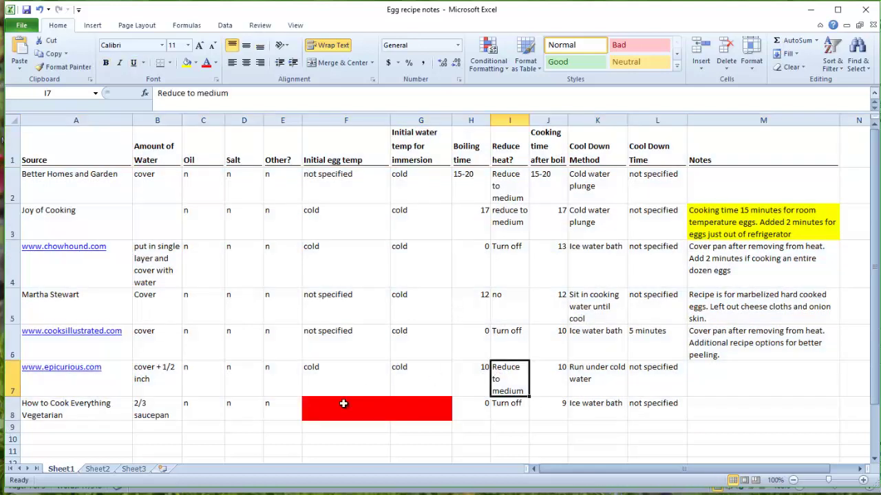
{"action": "left_click_drag", "start_coordinate": [346, 404], "coordinate": [434, 410]}
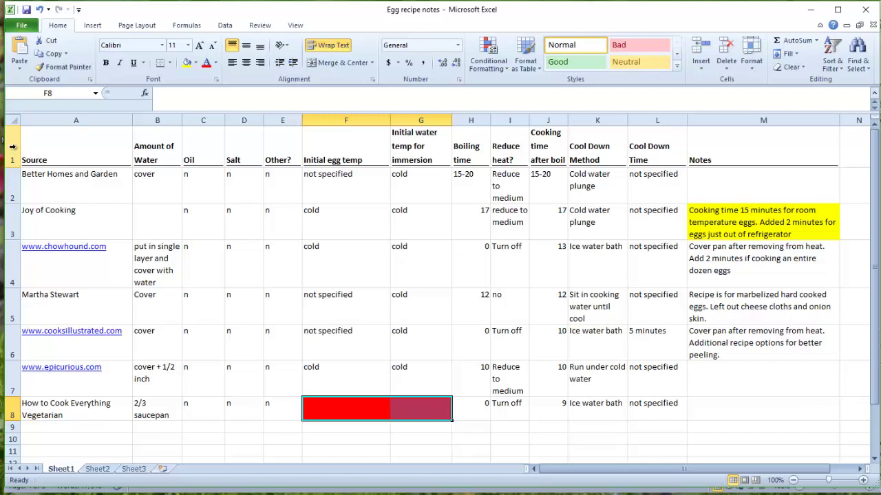
Custom-sort rows 1–8 A to Z by Cool Down Method, with My data has headers checked
{"action": "left_click_drag", "start_coordinate": [11, 146], "coordinate": [21, 409]}
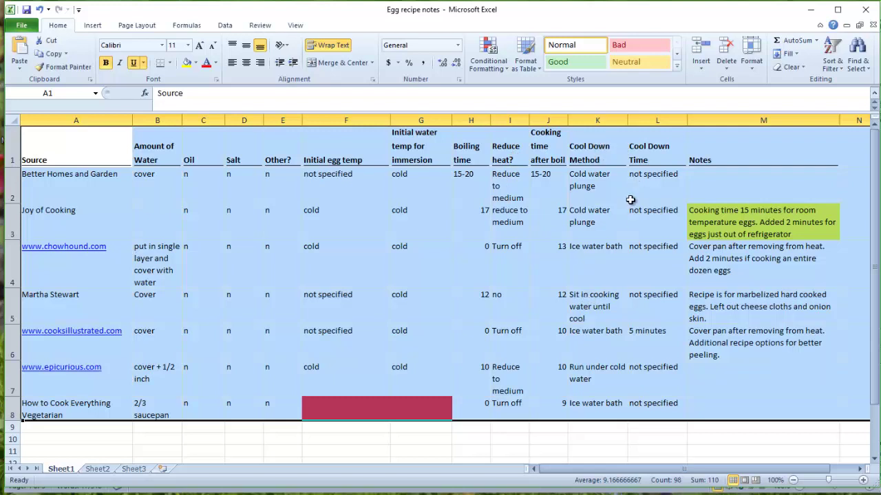
{"action": "left_click", "coordinate": [838, 71]}
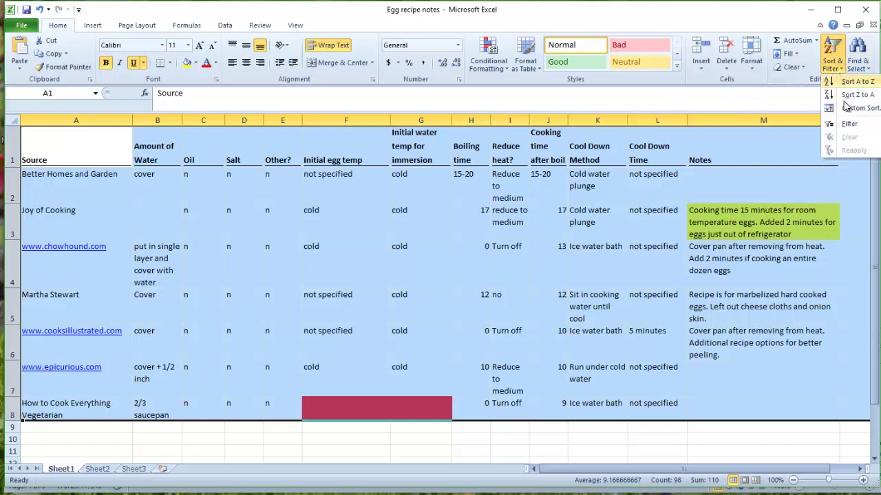
{"action": "left_click", "coordinate": [846, 110]}
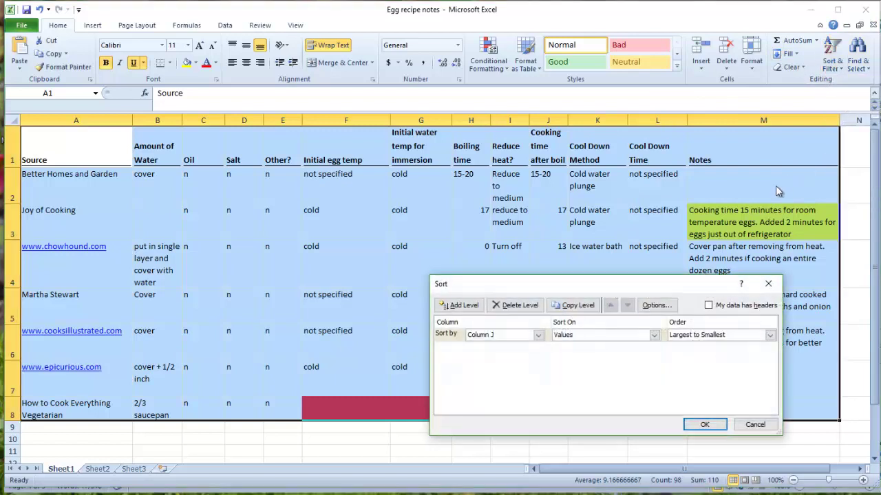
{"action": "left_click", "coordinate": [708, 305]}
{"action": "left_click", "coordinate": [539, 335]}
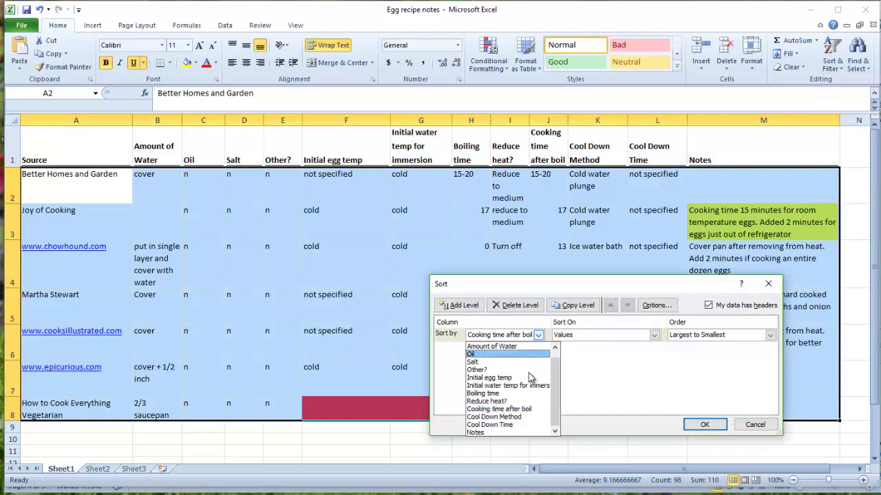
{"action": "left_click", "coordinate": [535, 418]}
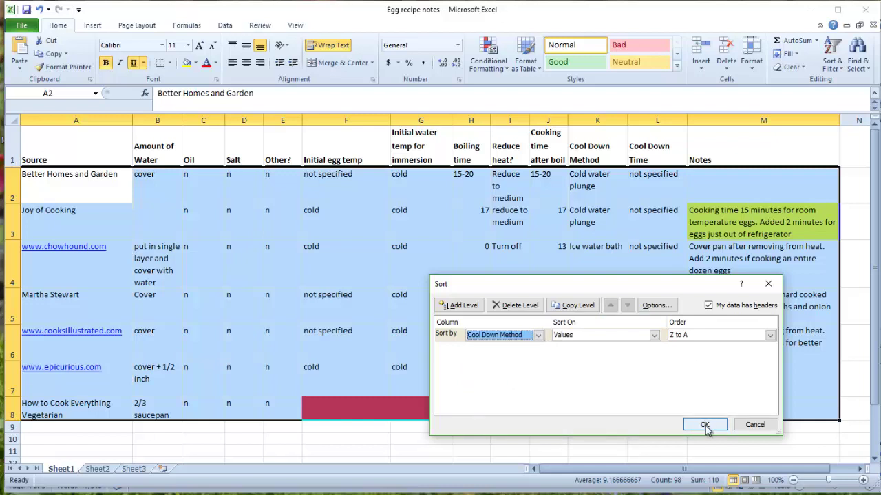
{"action": "left_click", "coordinate": [770, 335]}
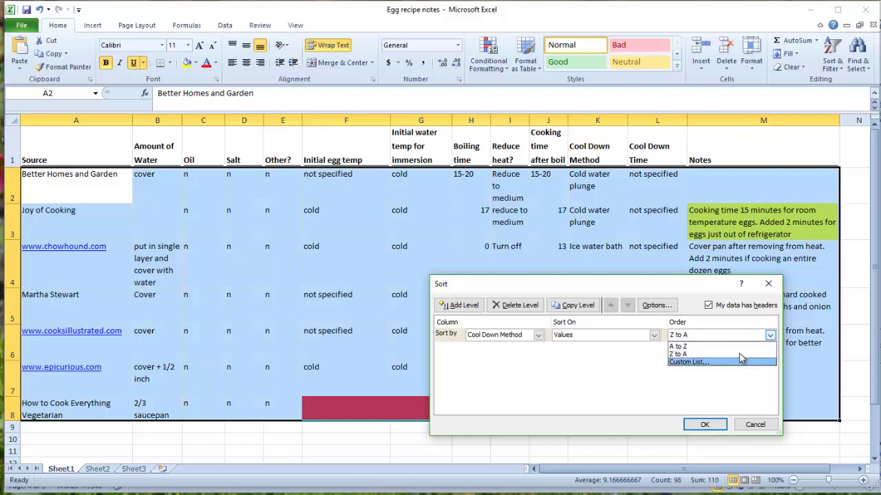
{"action": "left_click", "coordinate": [741, 347]}
{"action": "left_click", "coordinate": [697, 425]}
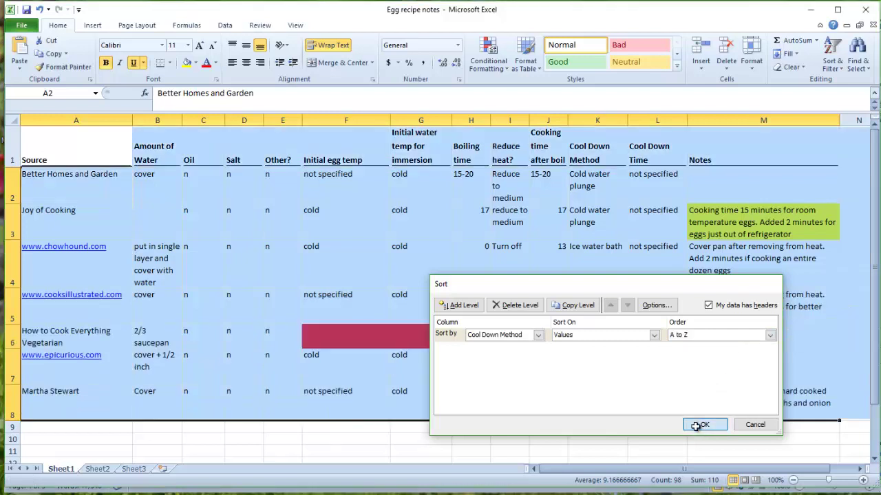
Check the cool down methods in K3, K7 and K8 and the ice water bath rows' times
{"action": "left_click", "coordinate": [611, 216]}
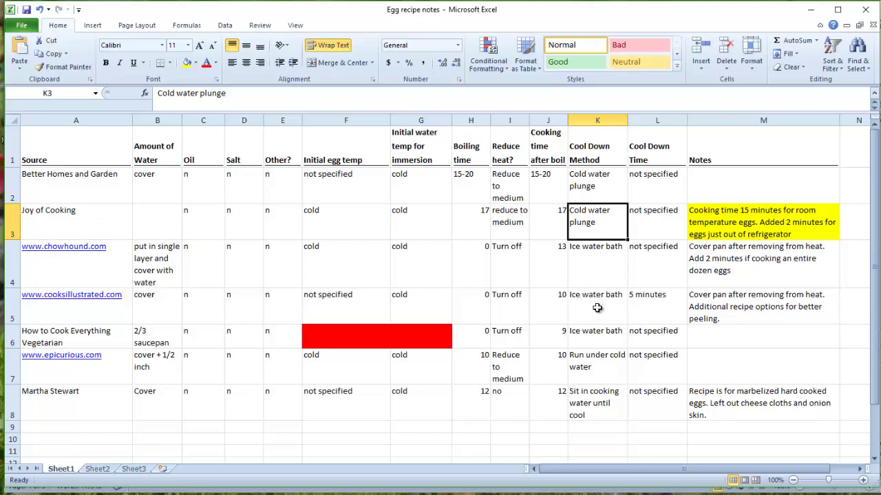
{"action": "left_click", "coordinate": [600, 356]}
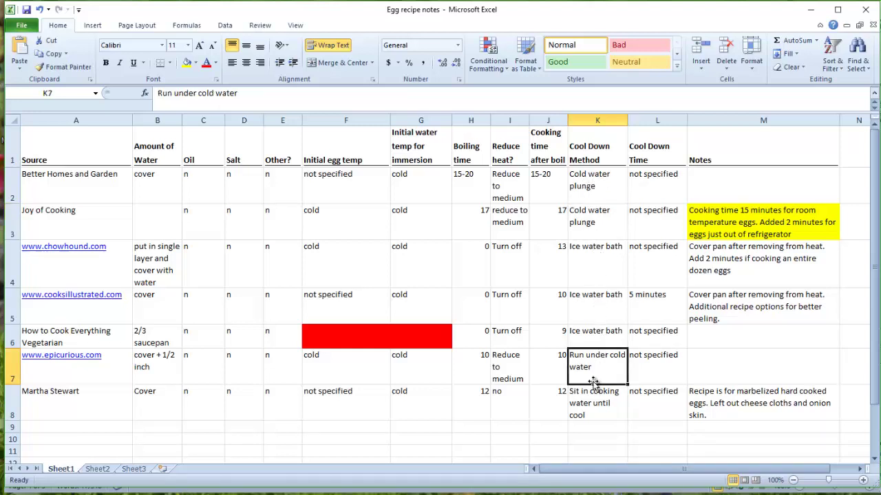
{"action": "left_click", "coordinate": [591, 404]}
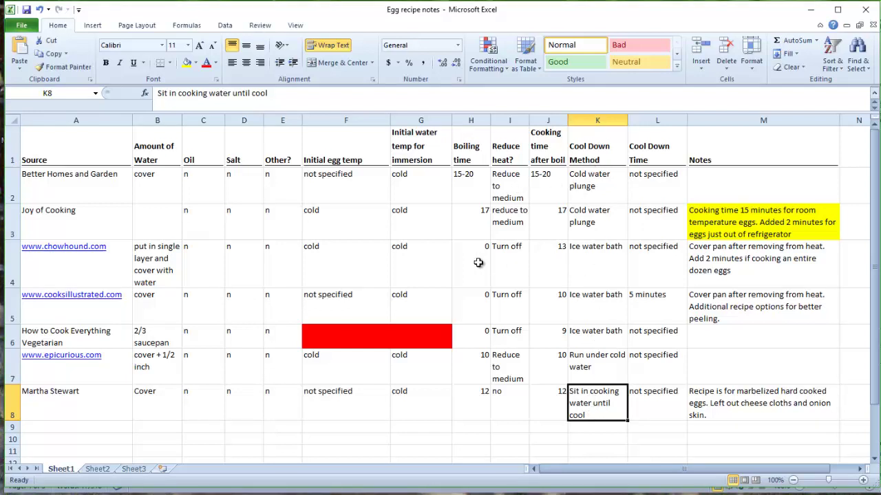
{"action": "left_click_drag", "start_coordinate": [472, 259], "coordinate": [599, 331]}
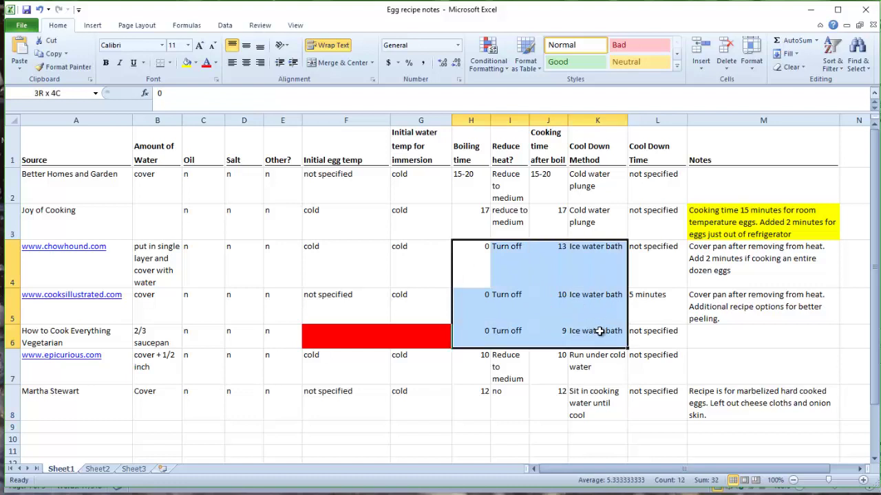
{"action": "left_click_drag", "start_coordinate": [599, 331], "coordinate": [599, 331]}
{"action": "left_click", "coordinate": [600, 267]}
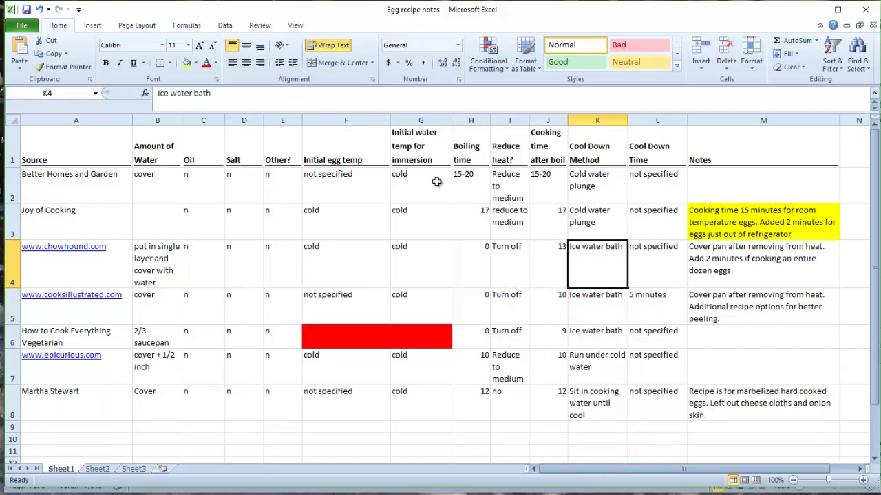
Compare the first recipes' boiling and cooking times and the row 1 headings, then return to Word
{"action": "left_click_drag", "start_coordinate": [487, 184], "coordinate": [585, 219]}
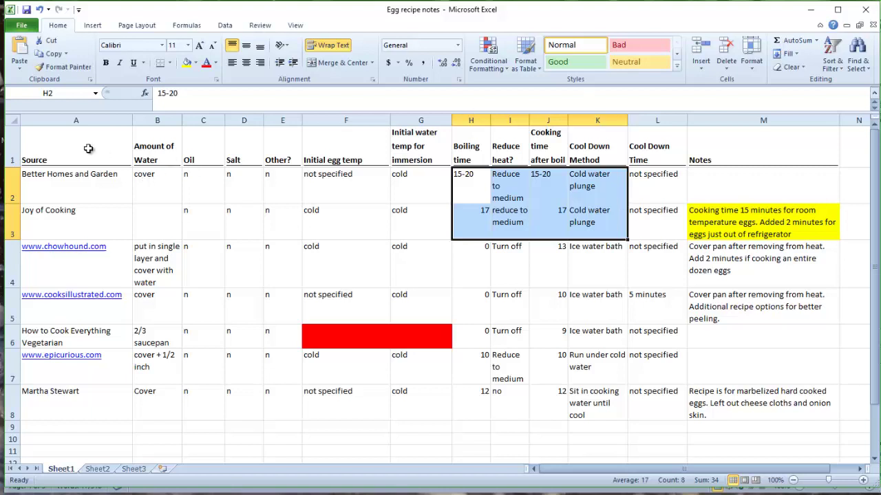
{"action": "left_click_drag", "start_coordinate": [90, 149], "coordinate": [715, 158]}
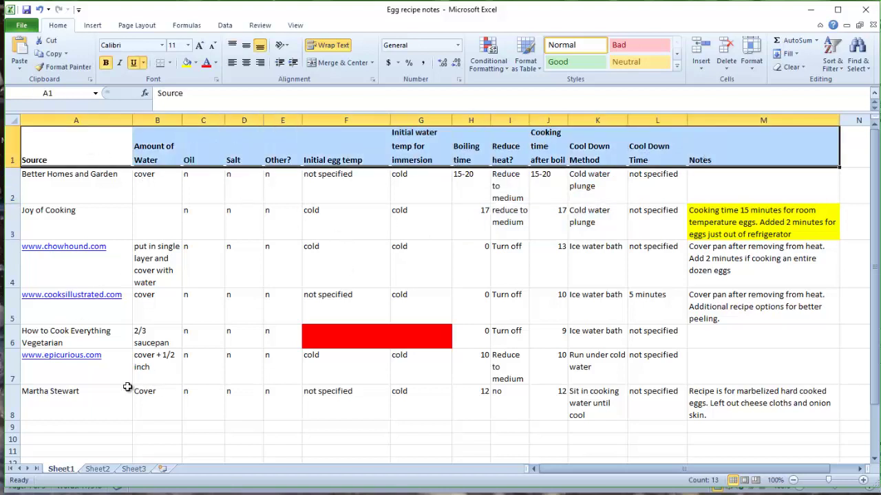
{"action": "left_click", "coordinate": [108, 427]}
{"action": "scroll", "coordinate": [136, 406], "scroll_direction": "down", "scroll_amount": 2}
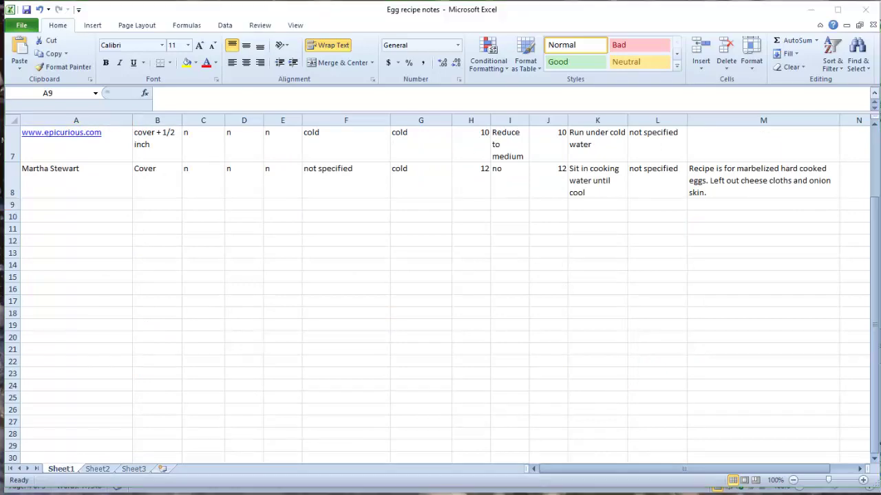
{"action": "key", "text": "alt+Tab"}
{"action": "scroll", "coordinate": [431, 360], "scroll_direction": "up", "scroll_amount": 3}
{"action": "scroll", "coordinate": [456, 343], "scroll_direction": "up", "scroll_amount": 7}
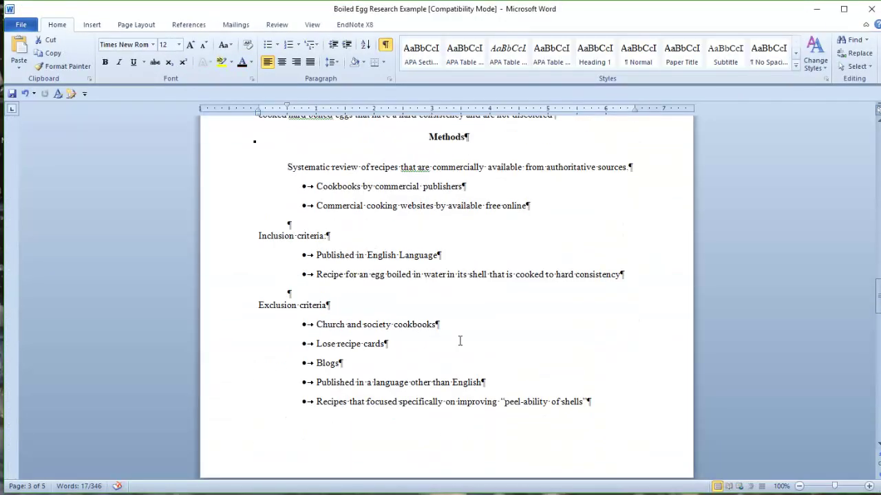
Scroll from the Methods criteria down to the Results outline, then return to the Egg recipe notes workbook
{"action": "scroll", "coordinate": [459, 340], "scroll_direction": "down", "scroll_amount": 7}
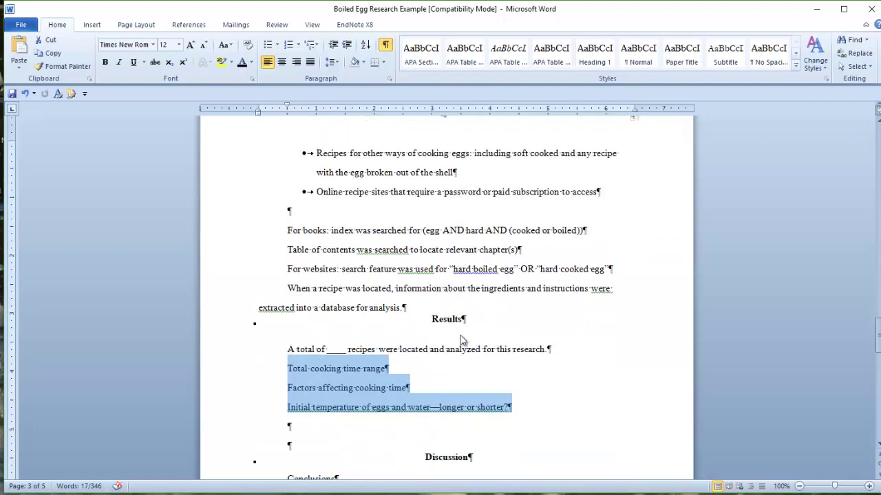
{"action": "scroll", "coordinate": [461, 341], "scroll_direction": "down", "scroll_amount": 3}
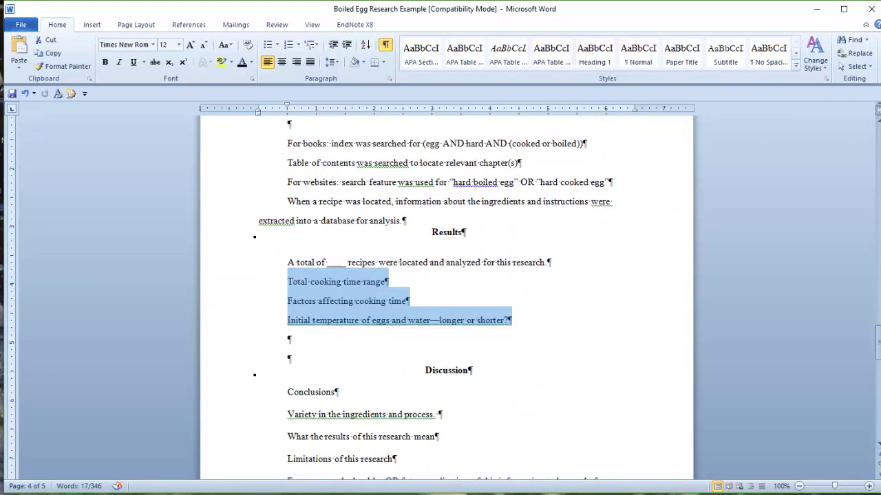
{"action": "key", "text": "alt+Tab"}
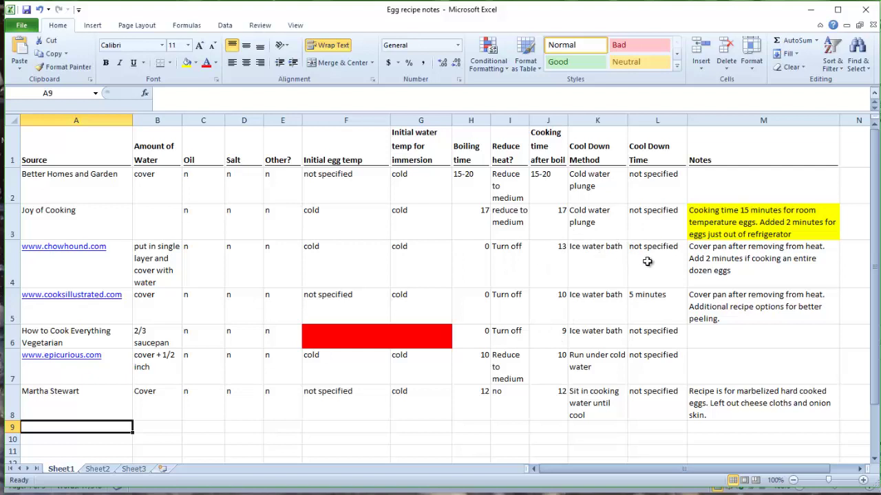
Check the cooking times after boil in J6 and J2 (15-20), then bring the Word paper forward
{"action": "left_click", "coordinate": [548, 336]}
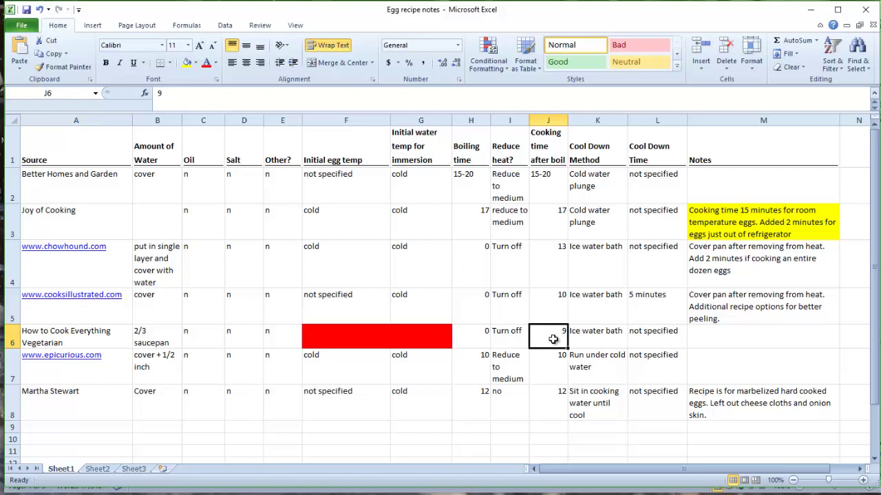
{"action": "left_click", "coordinate": [534, 178]}
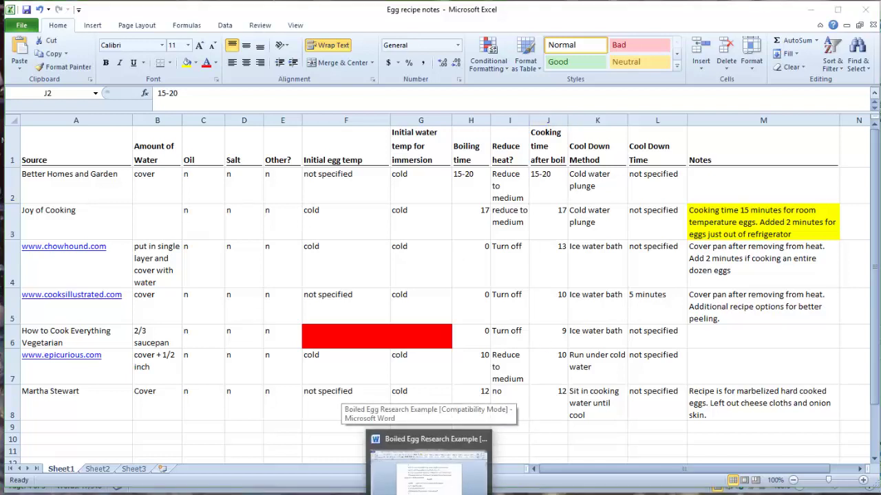
{"action": "left_click", "coordinate": [413, 458]}
{"action": "left_click", "coordinate": [467, 286]}
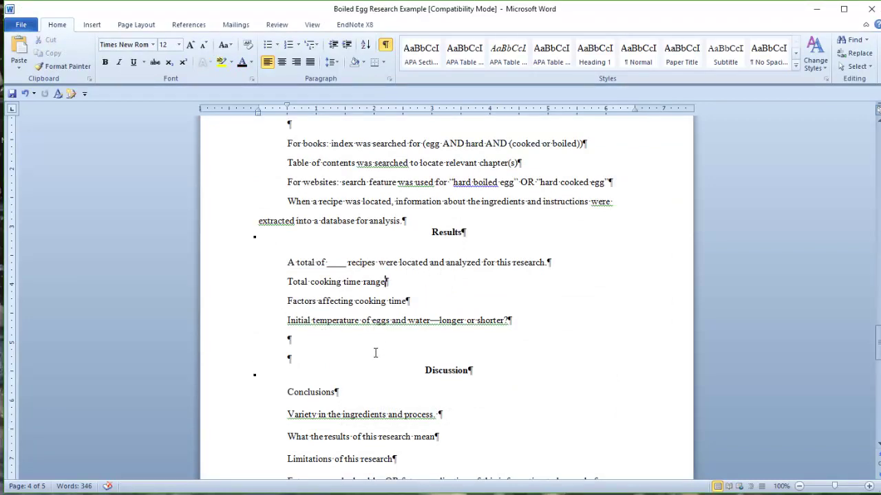
Scroll down to the Discussion, place the cursor at the Conclusions line, then return to Excel
{"action": "scroll", "coordinate": [401, 365], "scroll_direction": "down", "scroll_amount": 3}
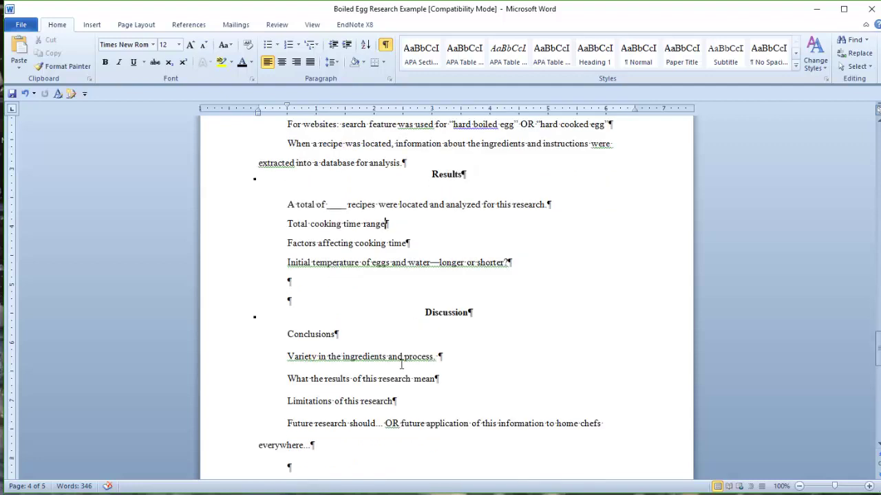
{"action": "left_click", "coordinate": [253, 302]}
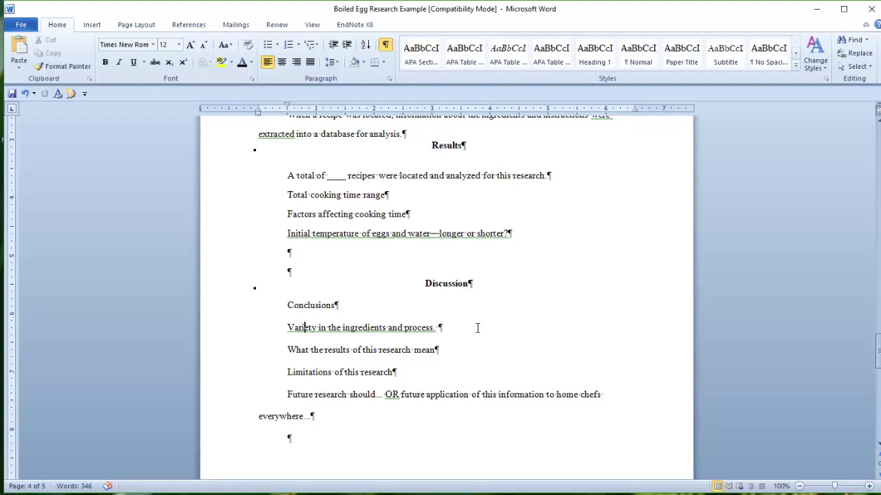
{"action": "key", "text": "alt+Tab"}
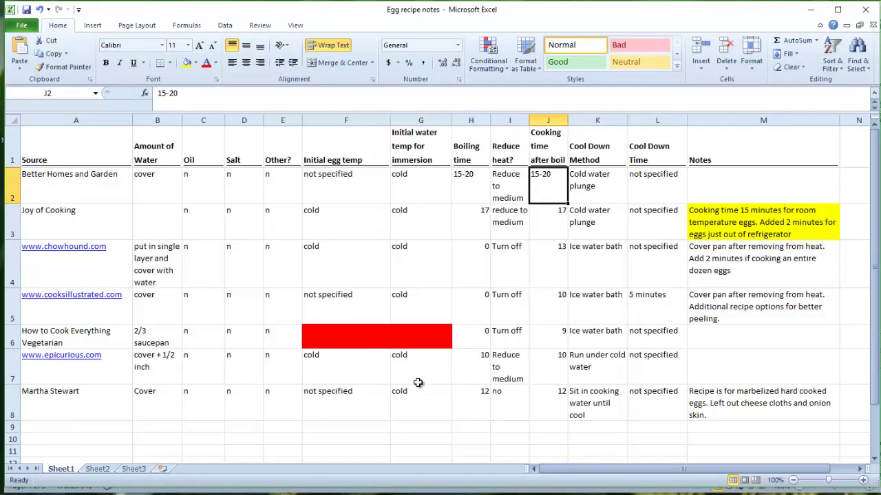
Select cell H1 to view the Boiling time heading, then return to the Word paper
{"action": "left_click", "coordinate": [469, 157]}
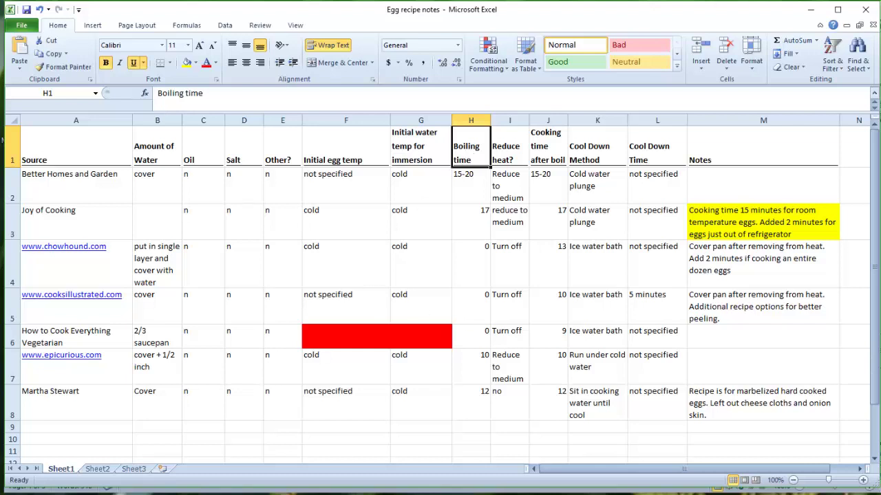
{"action": "key", "text": "alt+Tab"}
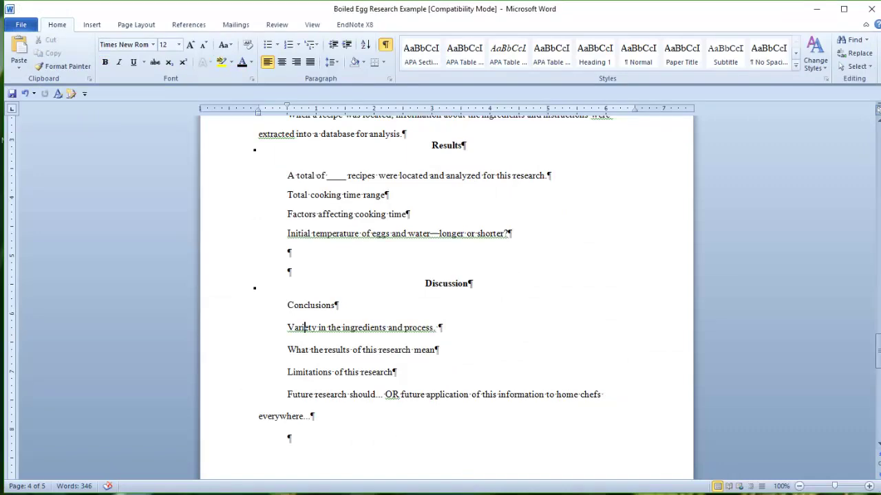
Scroll up to the Methods inclusion and exclusion criteria, then return to the Egg recipe notes workbook
{"action": "left_click_drag", "start_coordinate": [878, 344], "coordinate": [868, 296]}
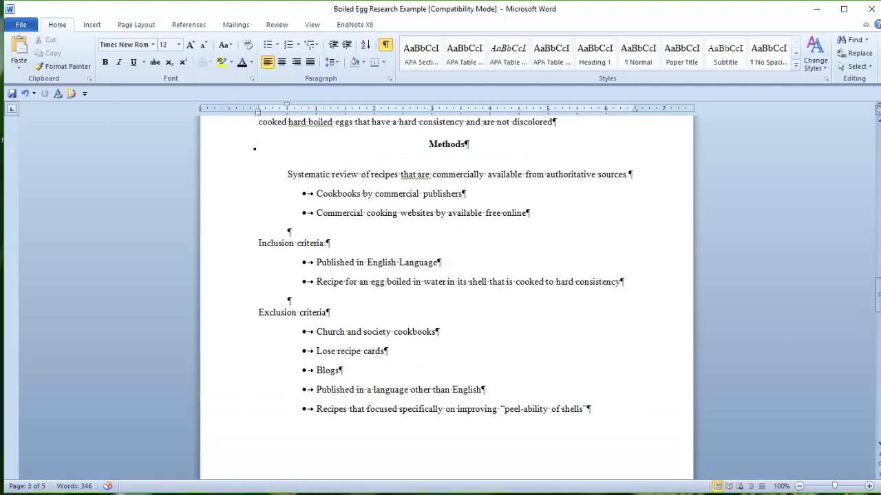
{"action": "key", "text": "alt+Tab"}
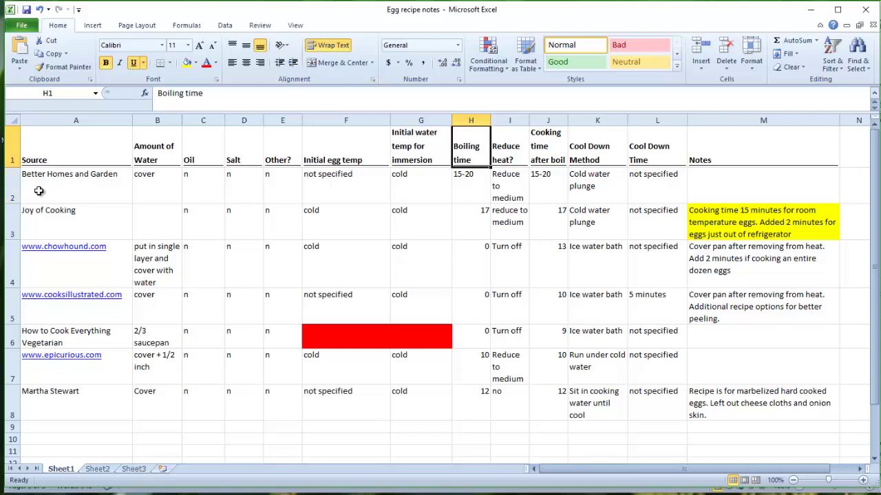